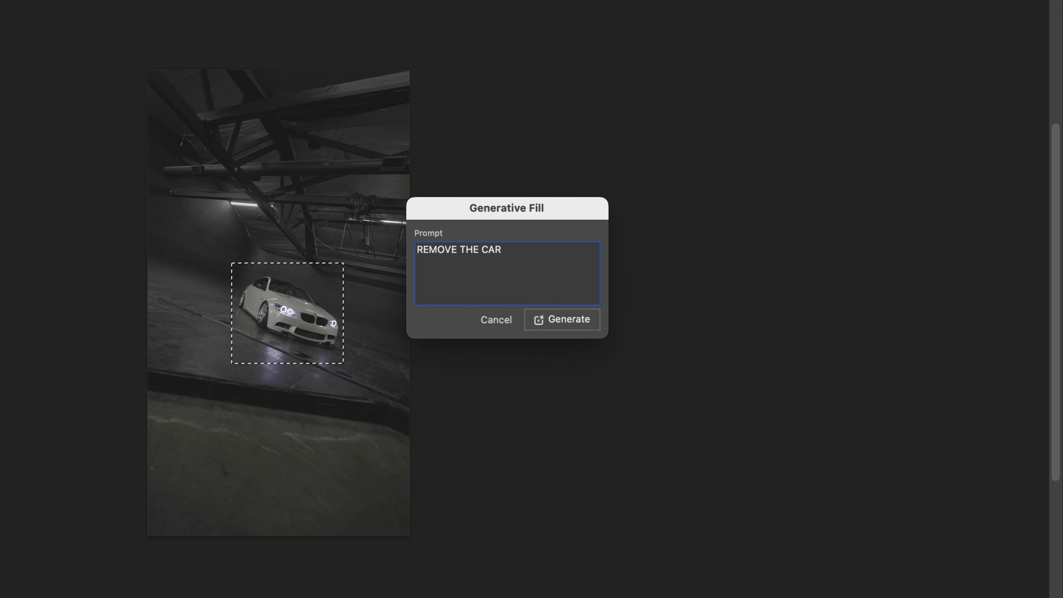
- Generate a fill in the rectangular selection around the car using the prompt "REMOVE THE CAR"
key(Return)
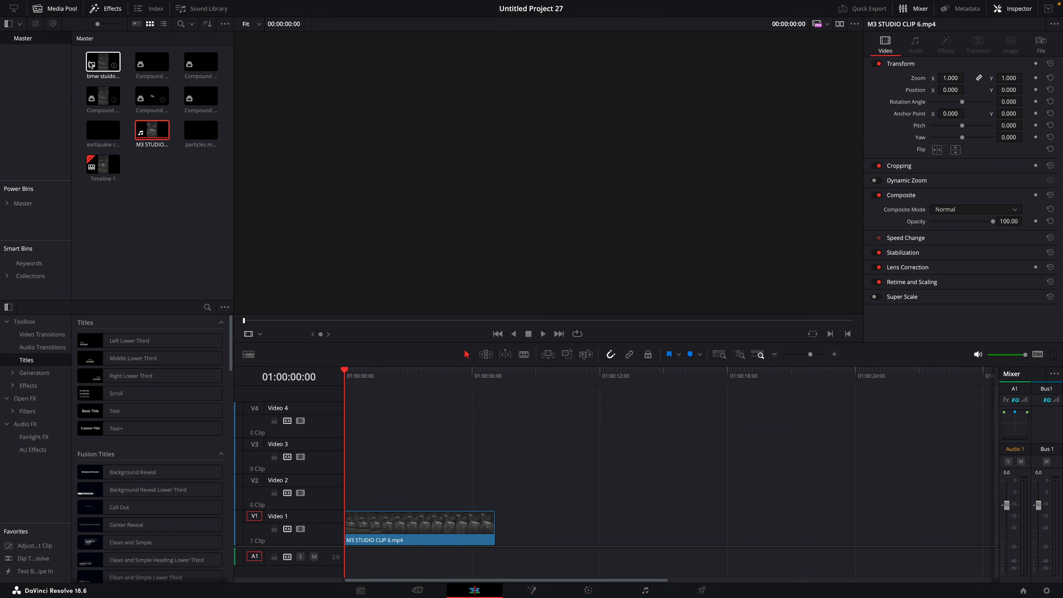
- In DaVinci Resolve, place a shortened bmw stuido shoot removed.jpg at the start of Video 2, with M3 STUDIO CLIP 6.mp4 beginning near its end
drag(103, 63, 349, 499)
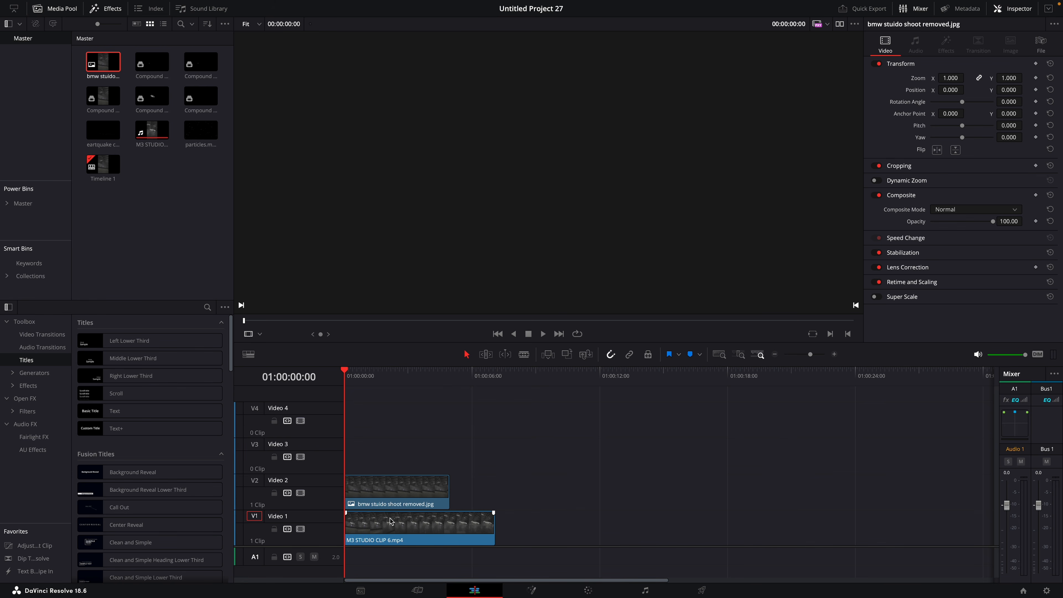
drag(394, 532, 444, 532)
drag(445, 489, 391, 490)
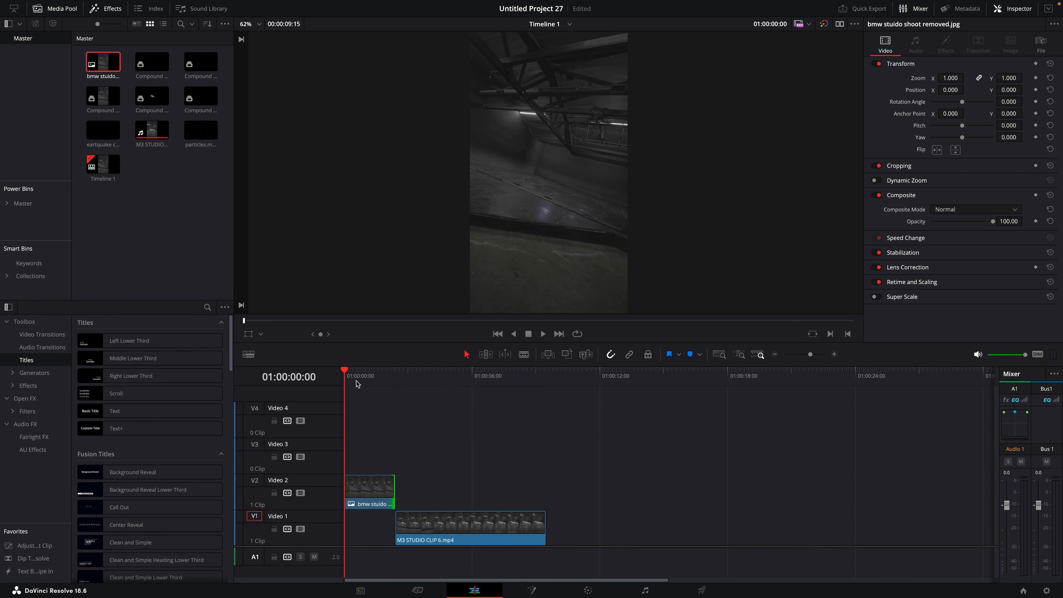
key(space)
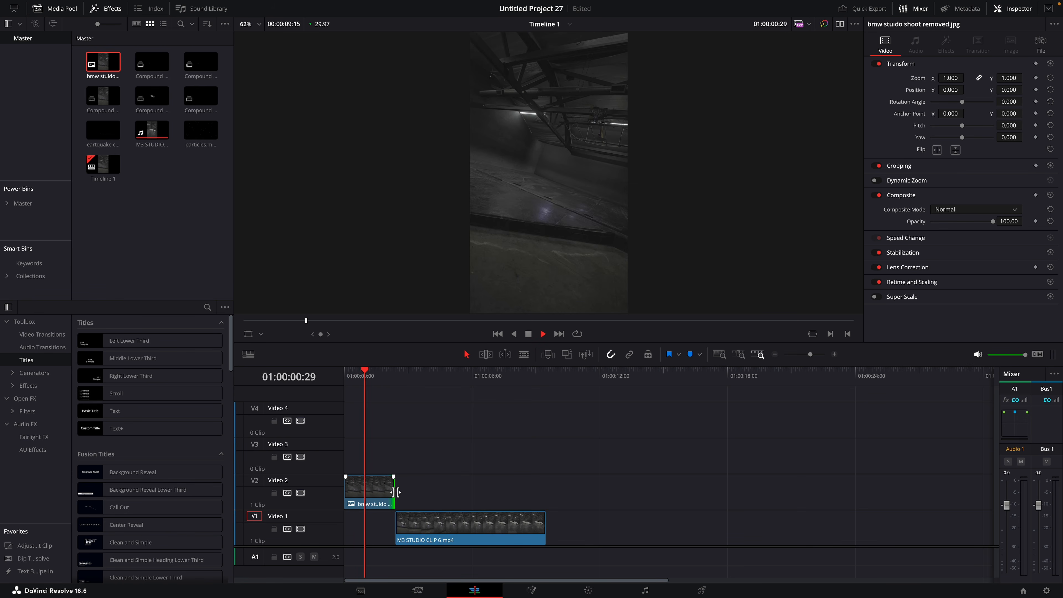
- Shorten the image clip on Video 2 to end at about 01:00:01:28 and shift the M3 clip back to start there
drag(395, 493, 385, 493)
drag(438, 532, 428, 533)
click(350, 382)
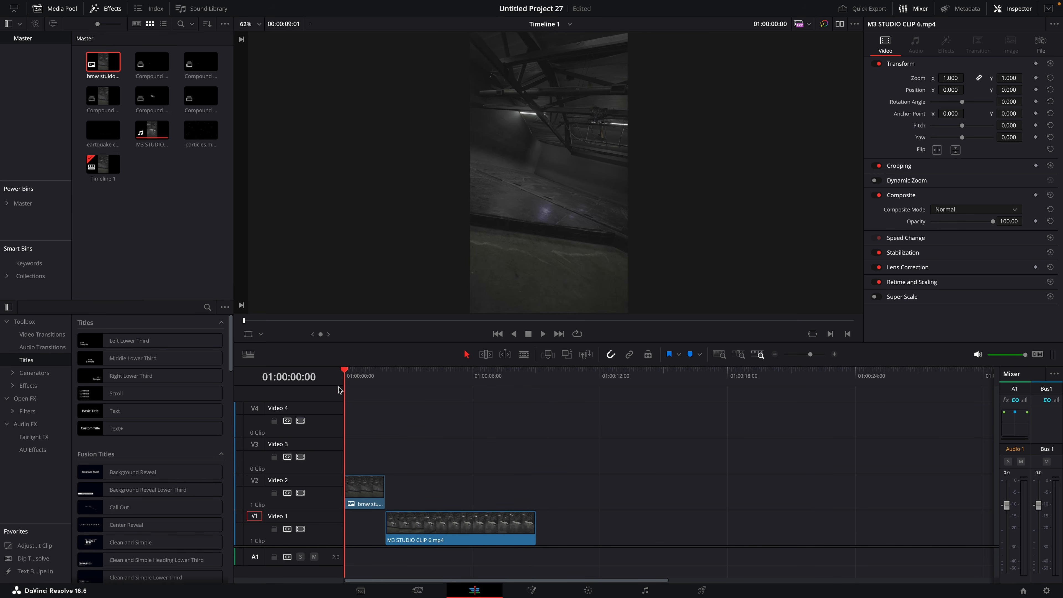
- Make a freeze-frame copy of the M3 clip's first frame and place it on Video 3, ending where the original clip starts
drag(427, 529, 425, 489)
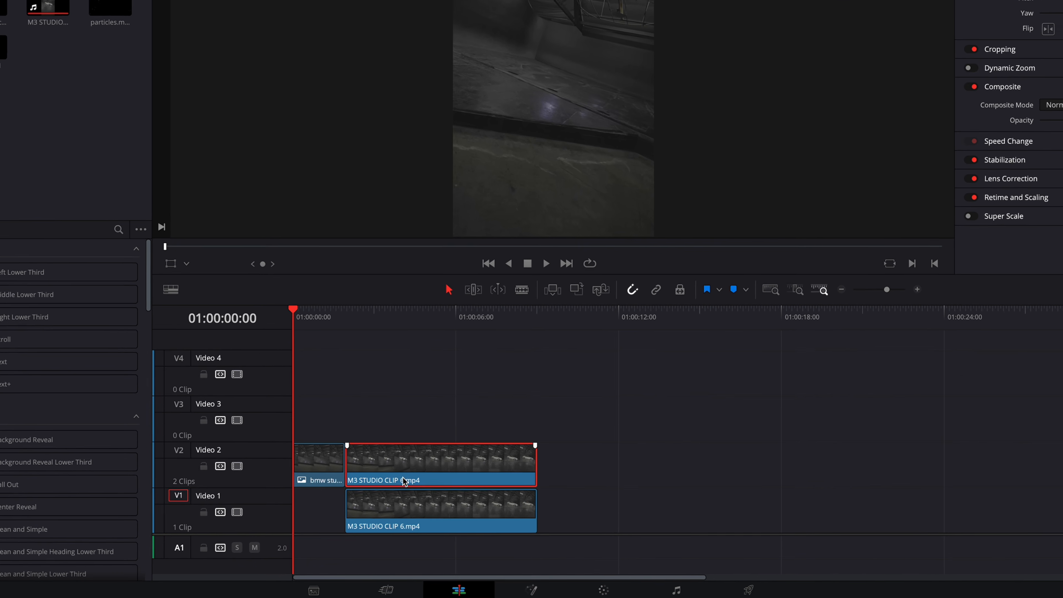
click(330, 307)
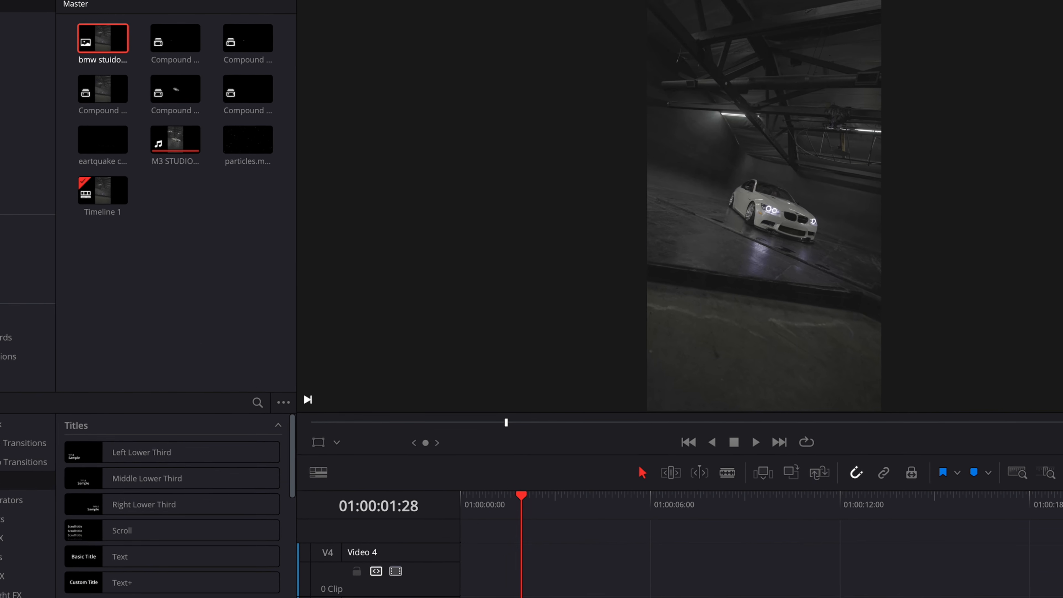
click(278, 8)
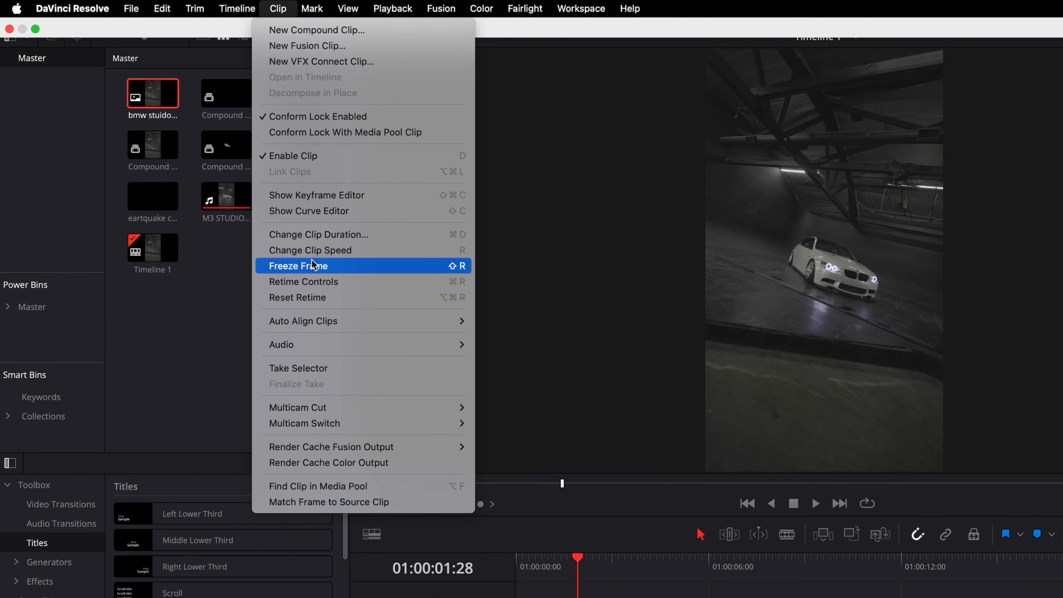
click(314, 265)
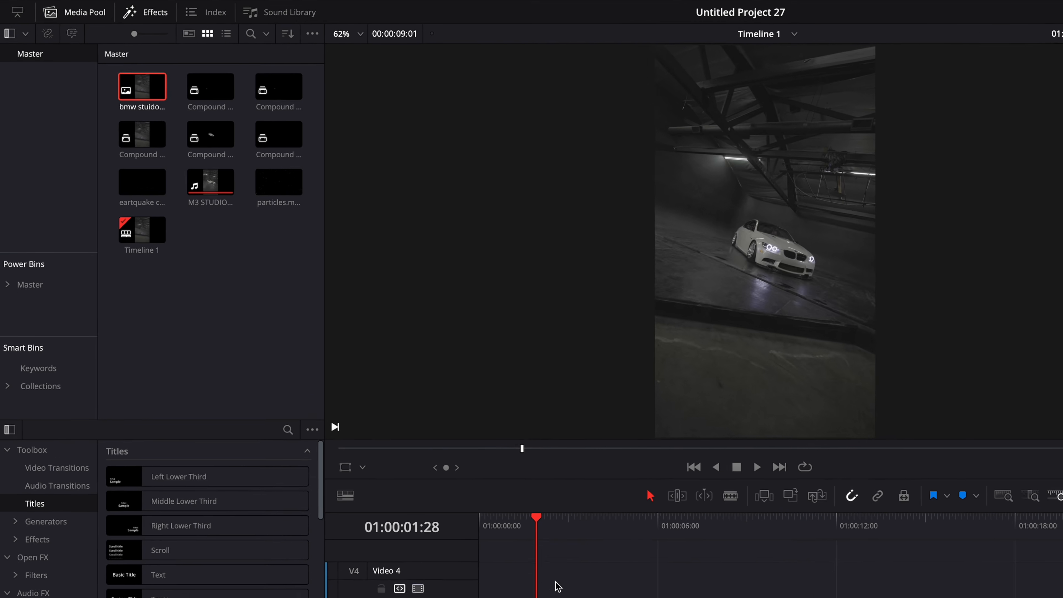
drag(535, 497, 384, 455)
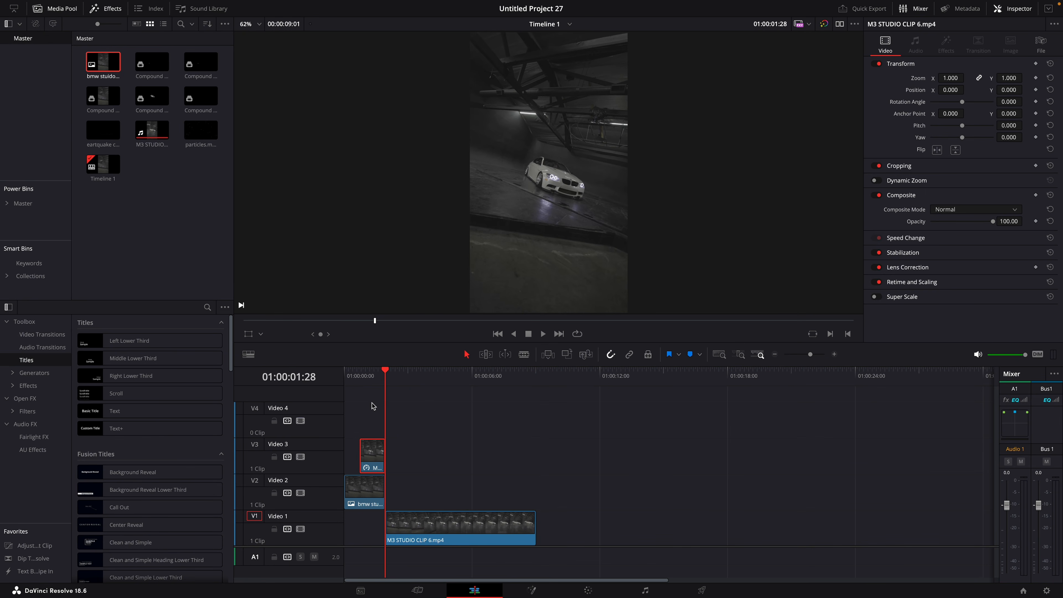
- Mask the car in the freeze-frame clip with a closed curve Power Window traced around its outline
click(588, 591)
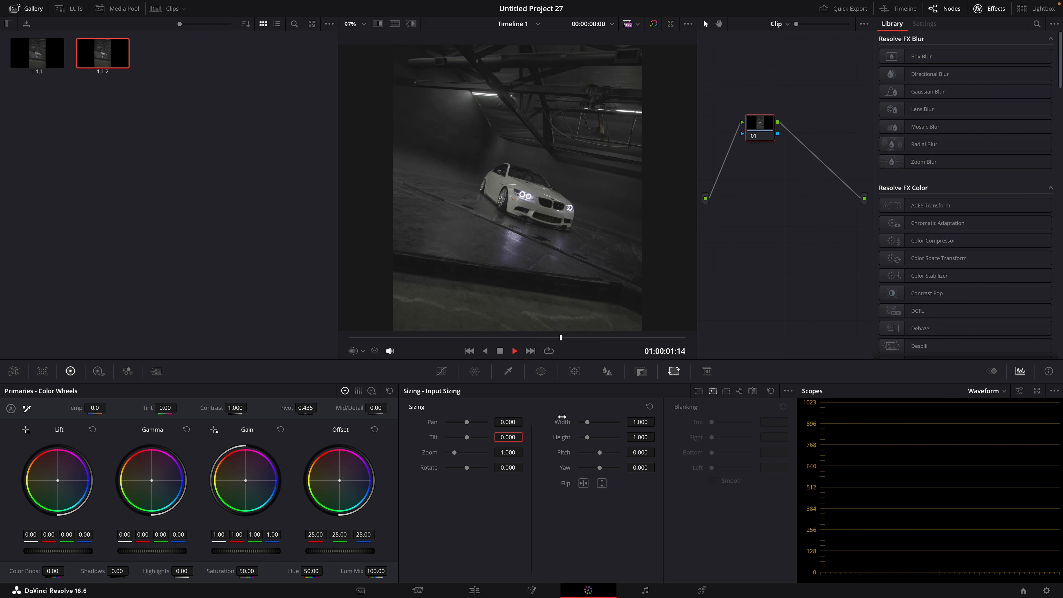
click(541, 371)
click(421, 508)
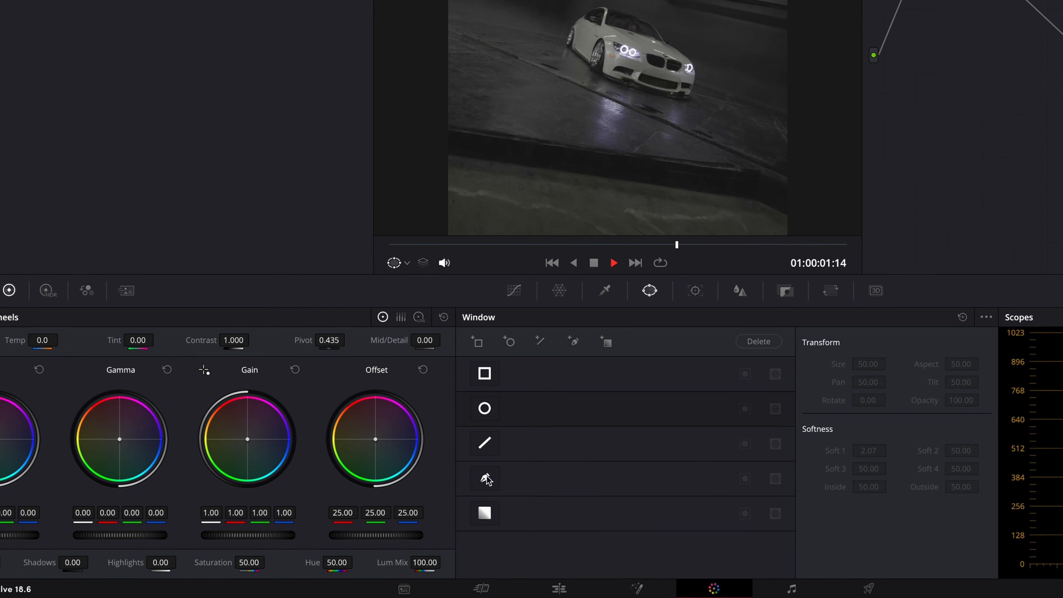
click(607, 68)
click(626, 78)
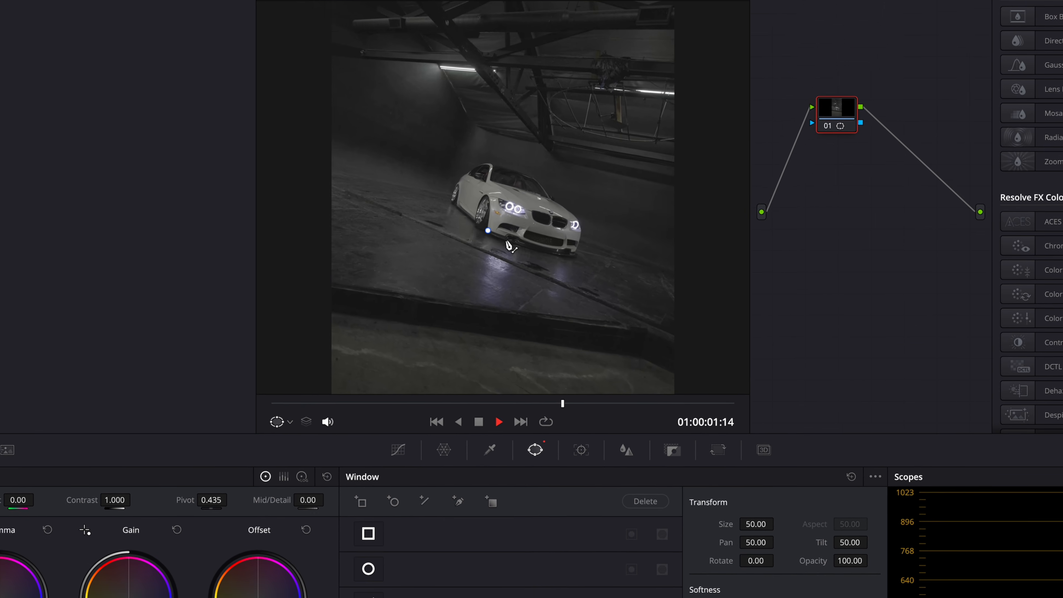
drag(662, 88, 666, 89)
click(540, 305)
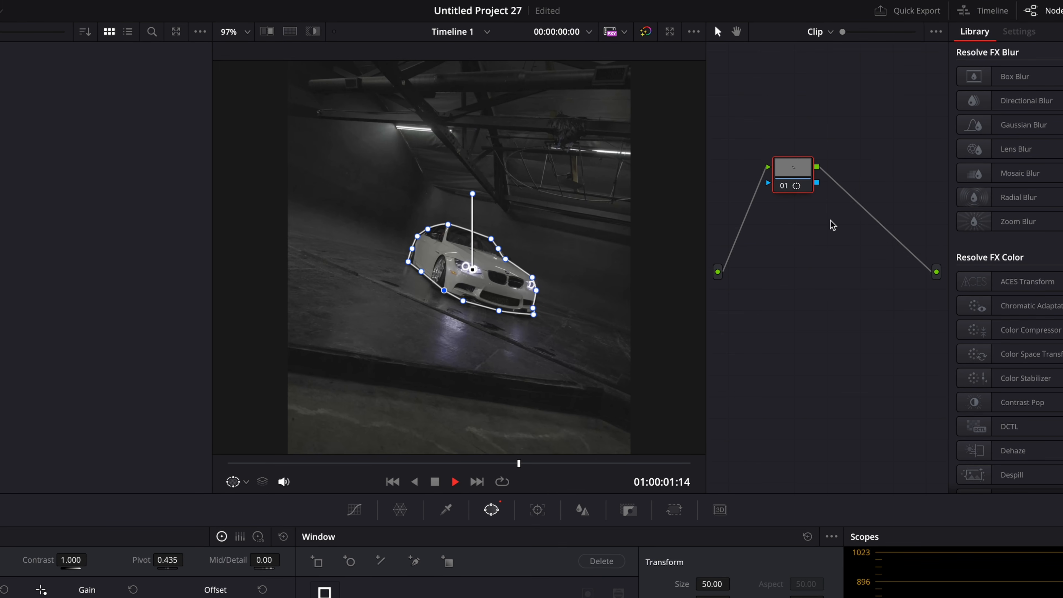
- Add an alpha output to the node graph and connect node 01's alpha to it
right_click(850, 214)
click(833, 278)
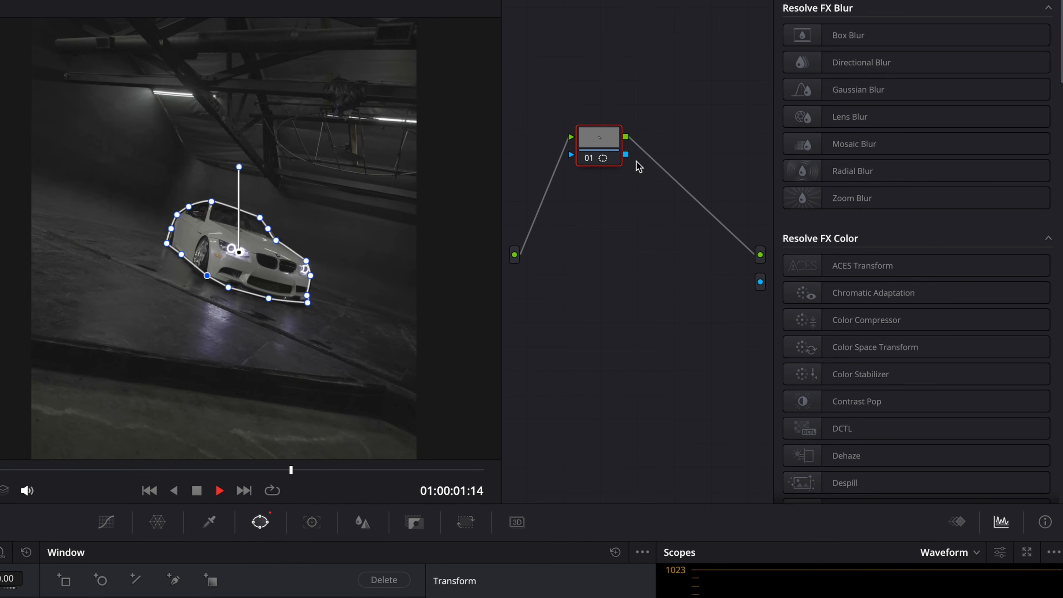
drag(757, 286, 759, 284)
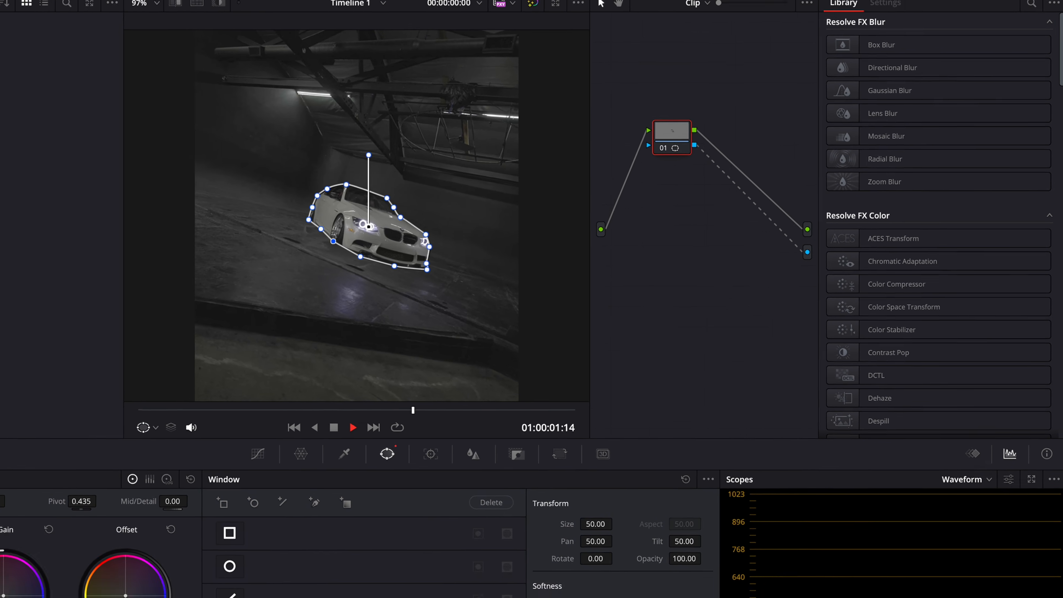
- Convert the masked freeze-frame clip on Video 3 into a compound clip, keeping the suggested name
click(465, 597)
scroll(430, 523, up, 5)
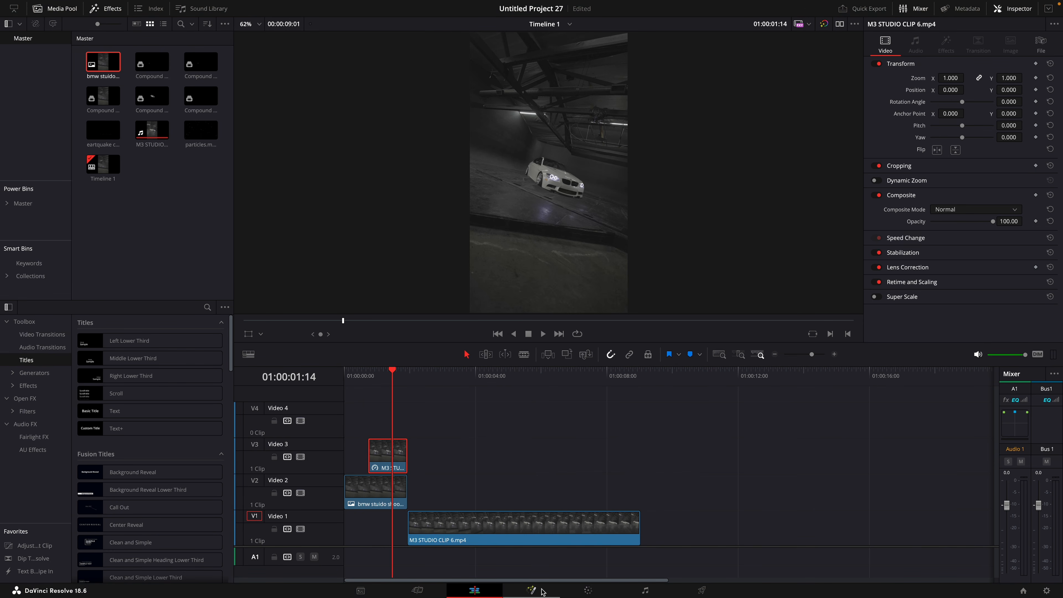
right_click(382, 450)
click(445, 173)
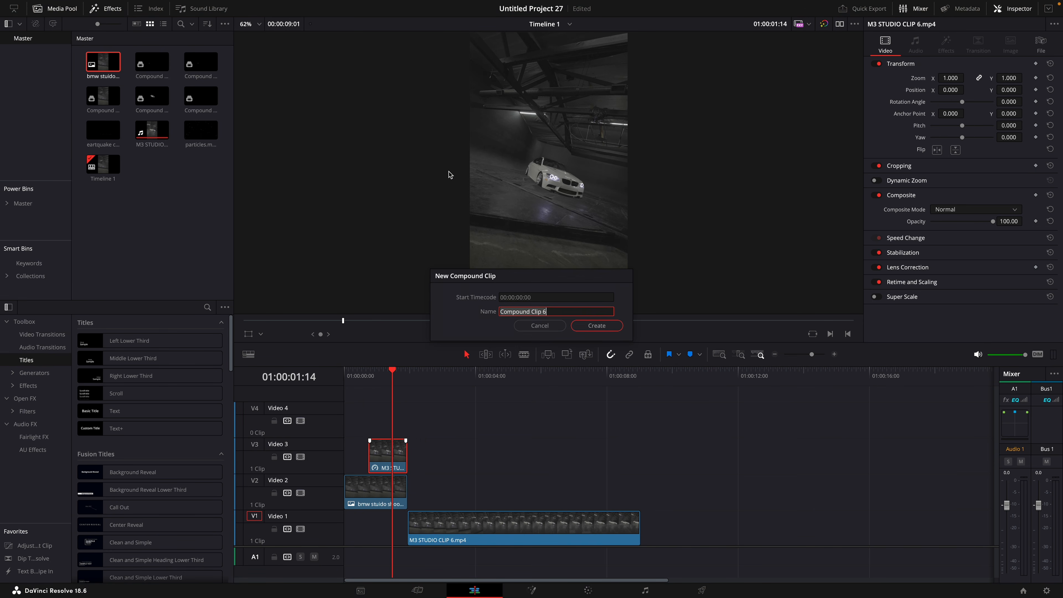
click(619, 328)
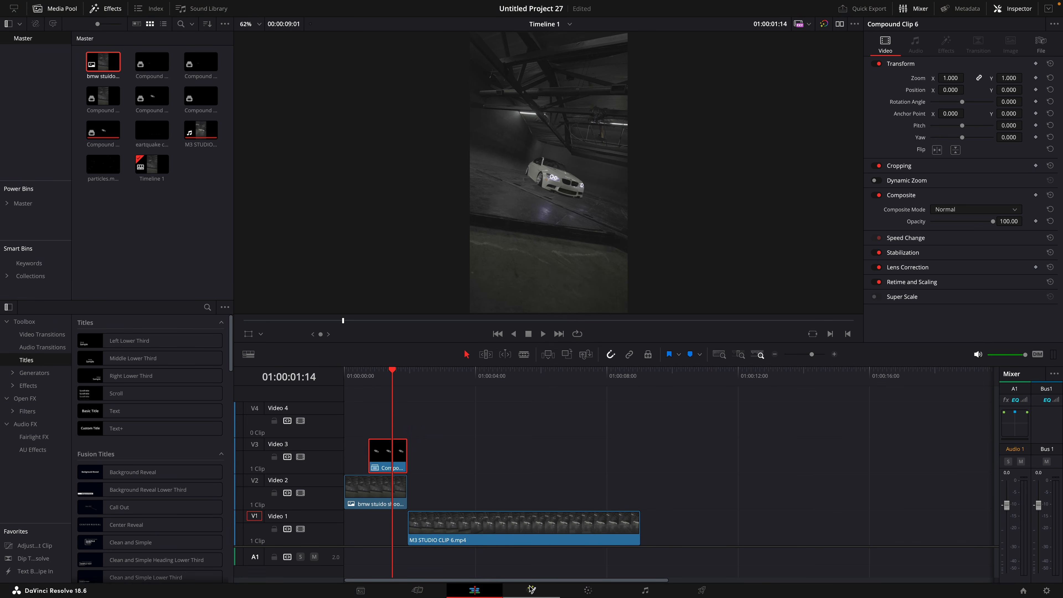
- Add a Transform node between MediaIn1 and MediaOut1 in the compound clip's Fusion composition
click(531, 591)
key(shift+space)
text(camera)
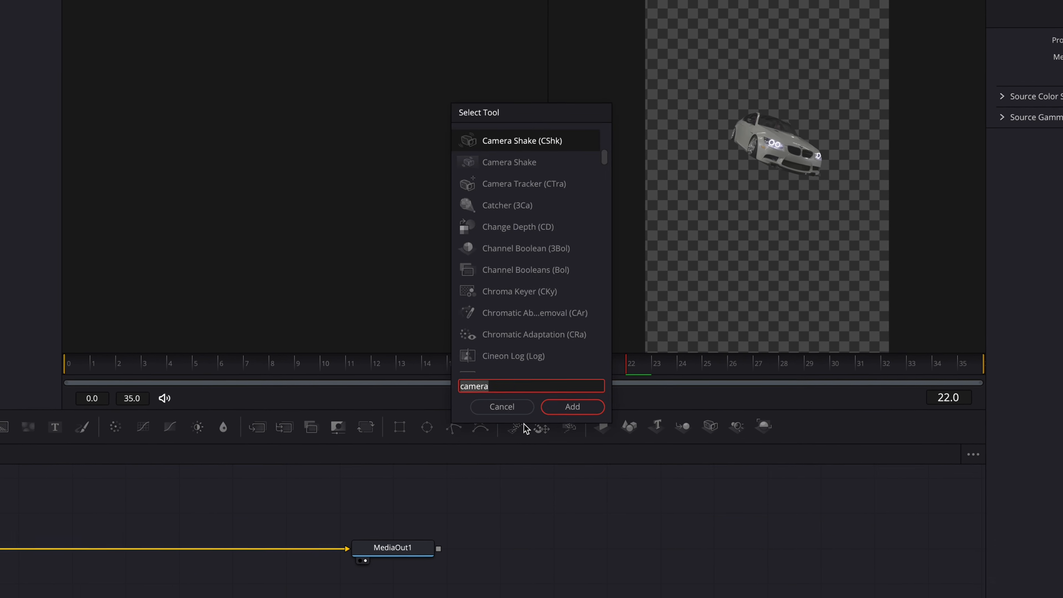
key(BackSpace)
key(BackSpace)
key(BackSpace)
key(BackSpace)
key(BackSpace)
key(BackSpace)
text(transform)
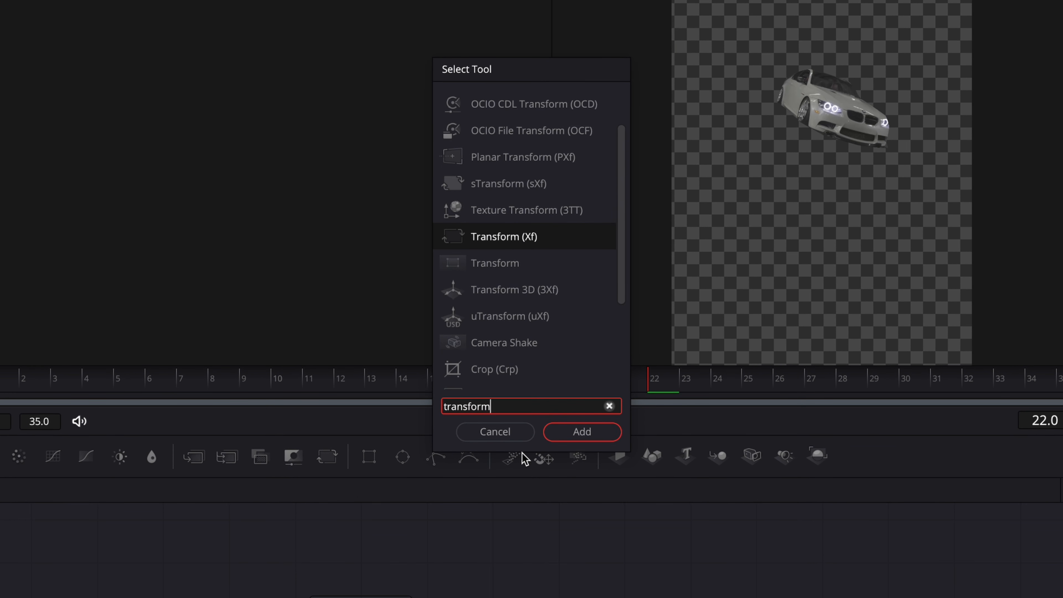
key(Return)
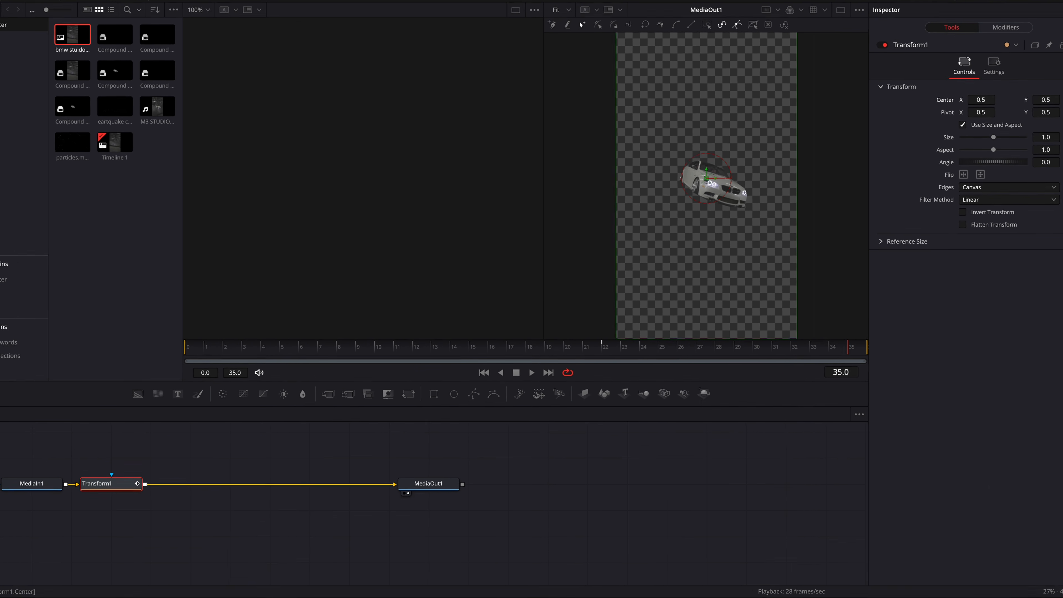
- Keyframe the Transform's Center, holding 0.5, 0.5 near the end and moving it to X 1.115, Y 1.05 at frame 0
click(1042, 110)
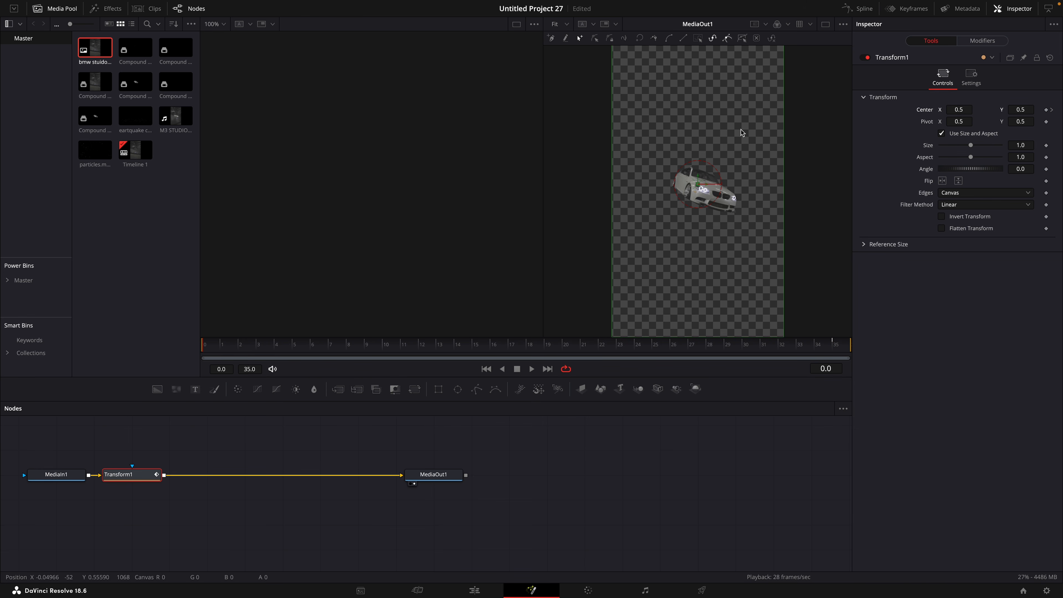
drag(1029, 109, 1061, 109)
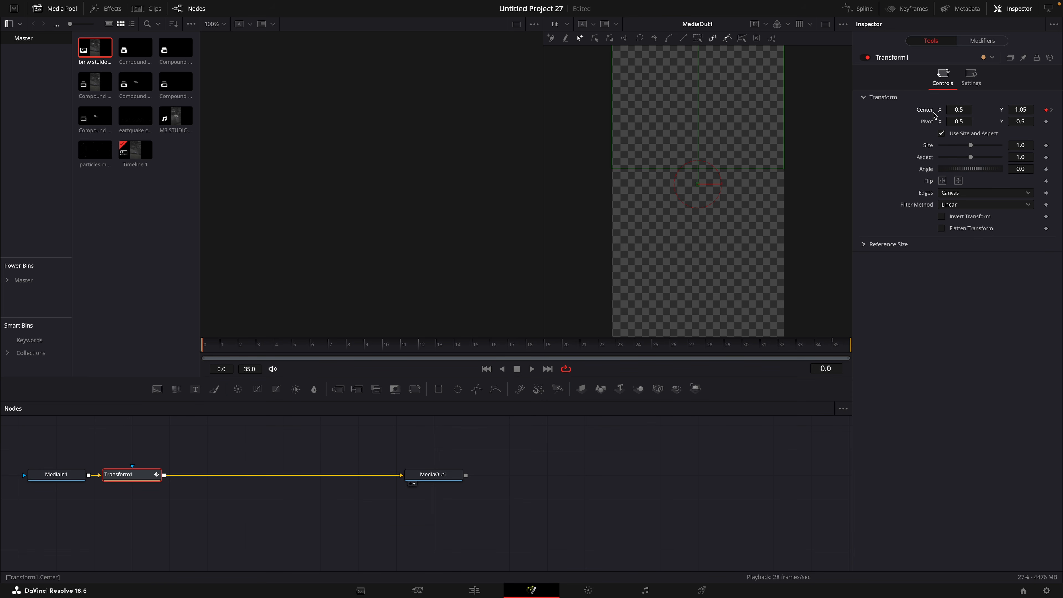
drag(959, 110, 980, 110)
- Smooth the Center path's Displacement keyframes in the Spline editor and bend the end handle so the motion accelerates into the last keyframe
click(749, 18)
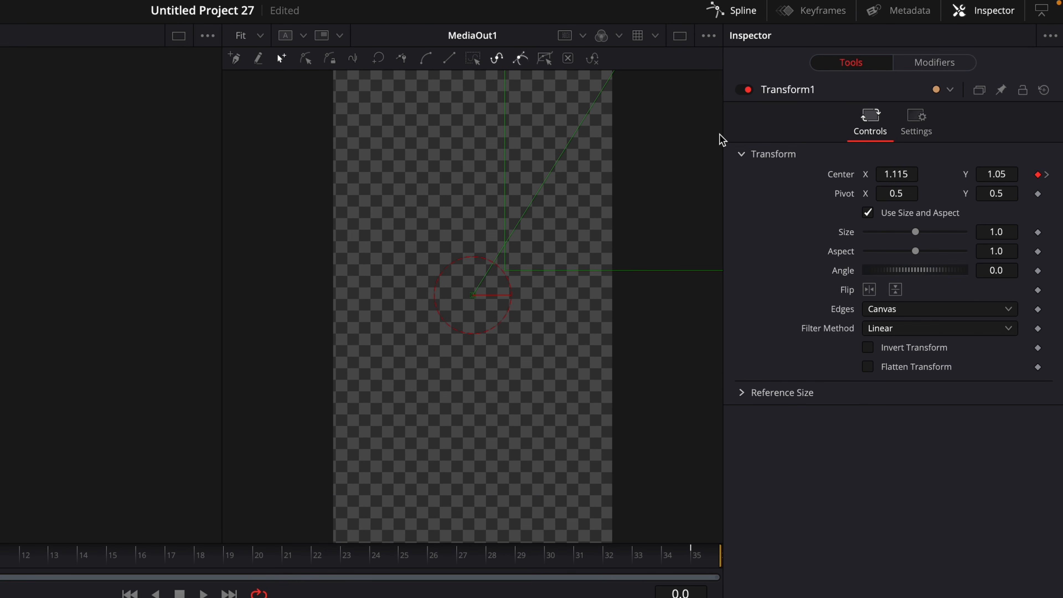
click(139, 375)
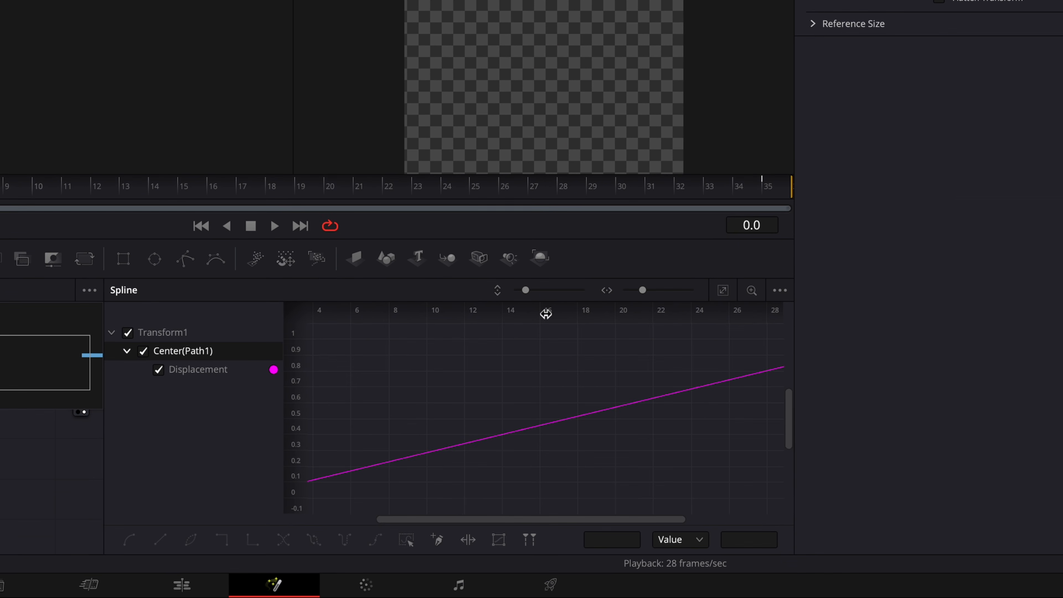
click(723, 292)
drag(766, 334, 325, 508)
key(s)
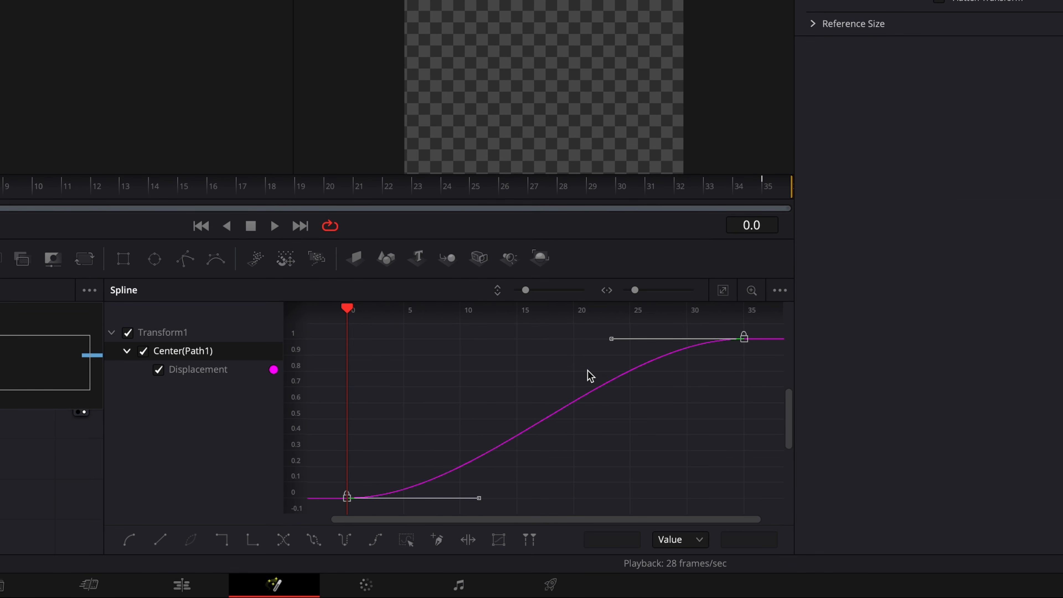
drag(604, 342, 680, 449)
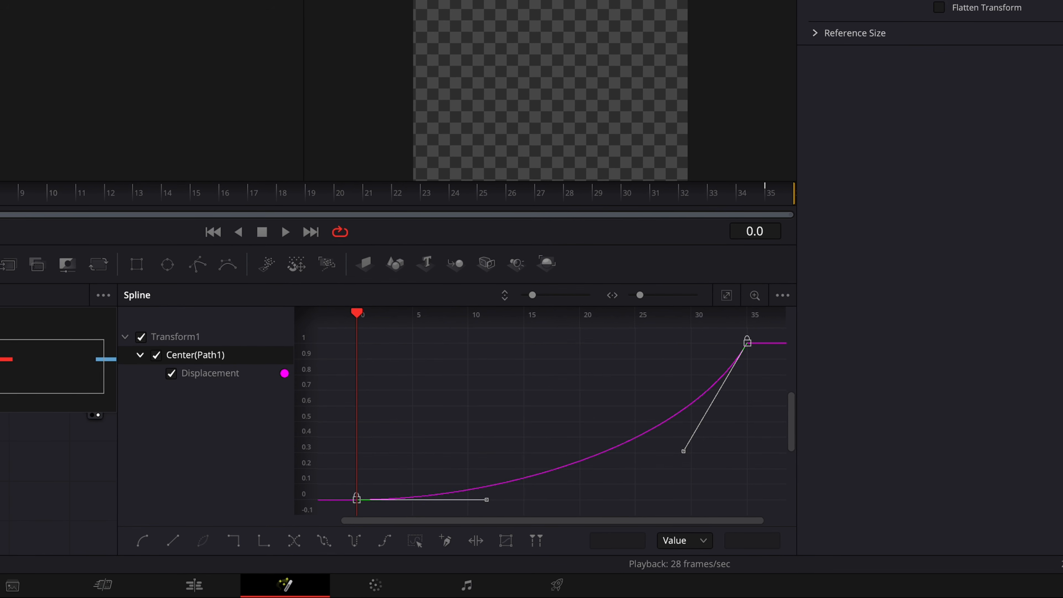
- Preview the motion and delay the first Displacement keyframe to about frame 8
key(space)
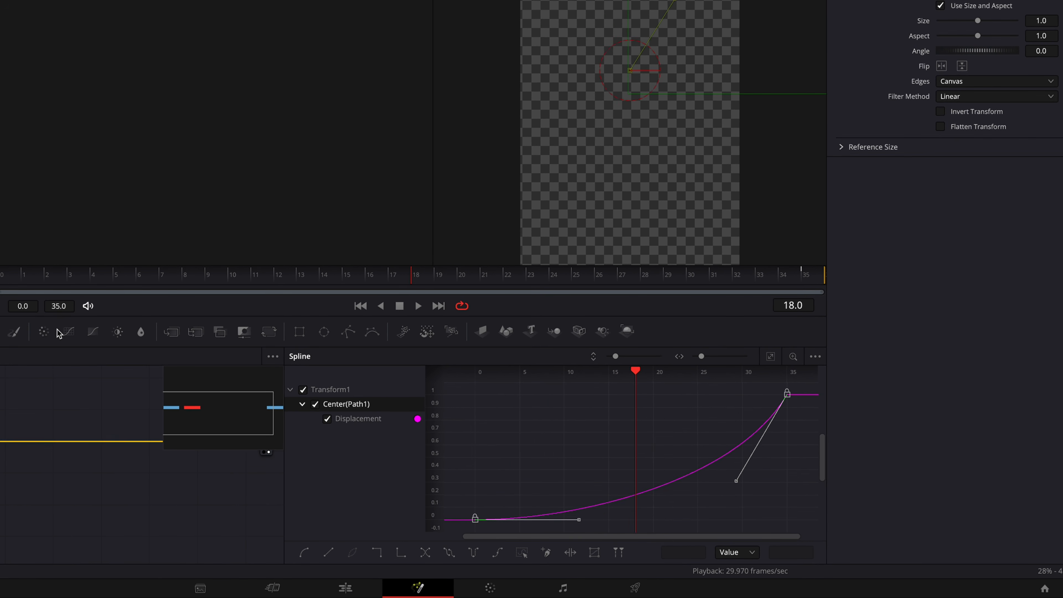
click(505, 529)
drag(495, 524, 530, 524)
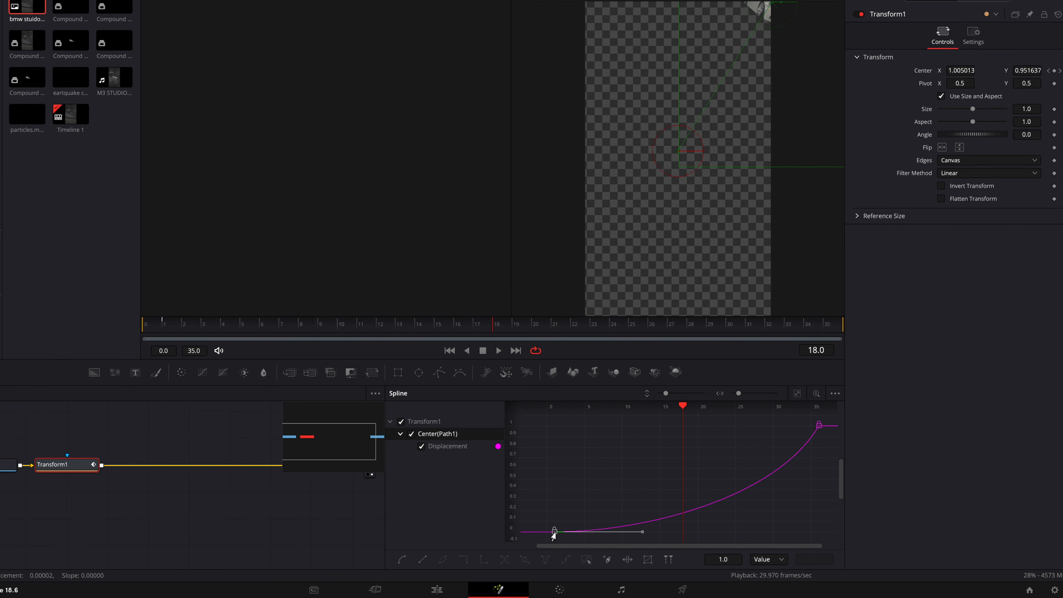
drag(593, 540, 618, 539)
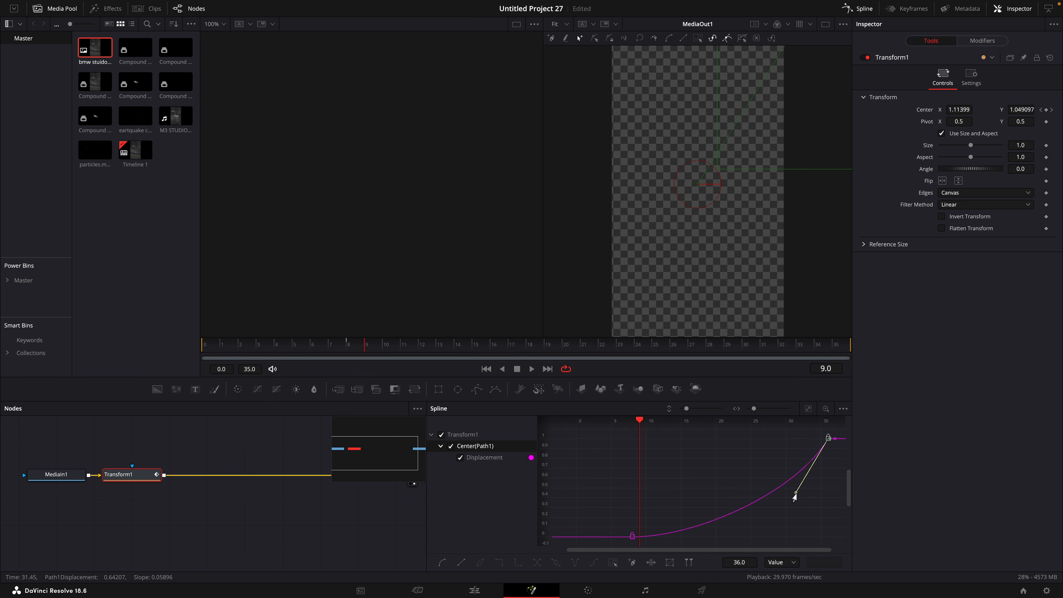
- Return to the edit timeline and play back the car's entrance up to the start of the M3 clip
click(463, 591)
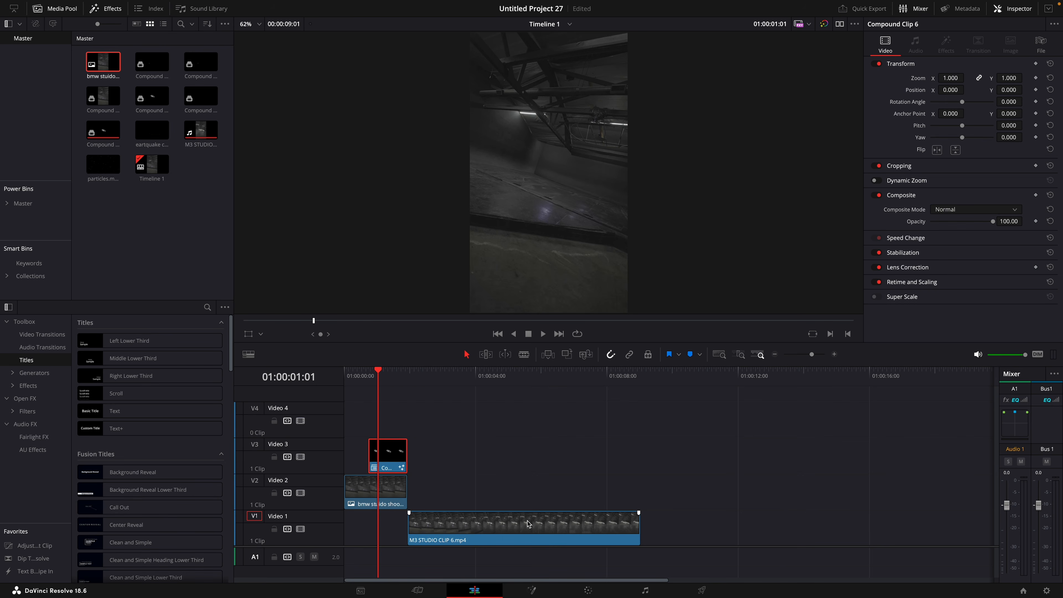
key(space)
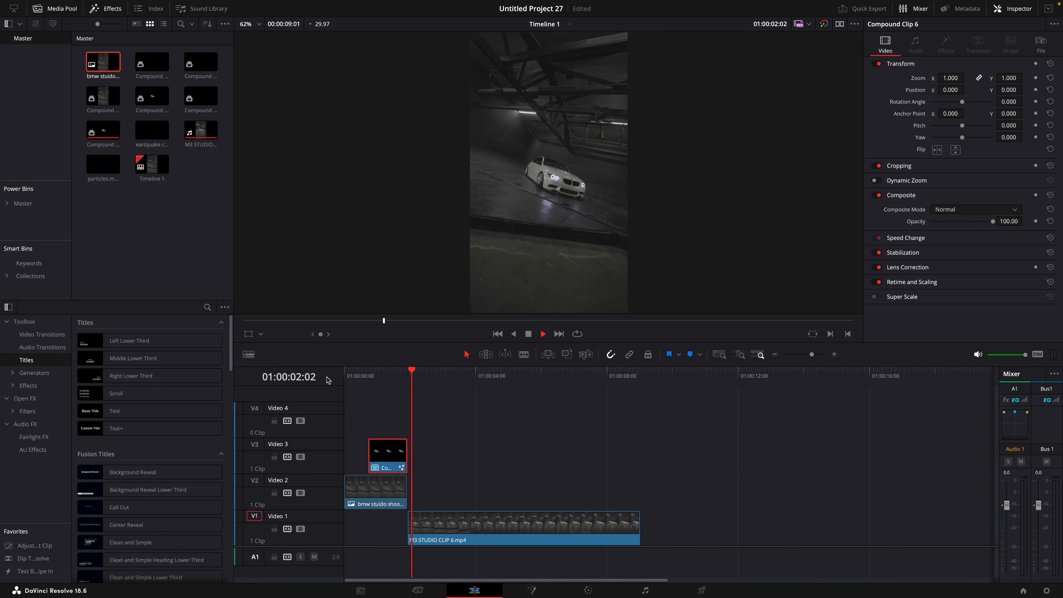
key(space)
- Open the M3 clip at its first frame in Fusion and insert a Planar Tracker between MediaIn1 and MediaOut1
click(408, 379)
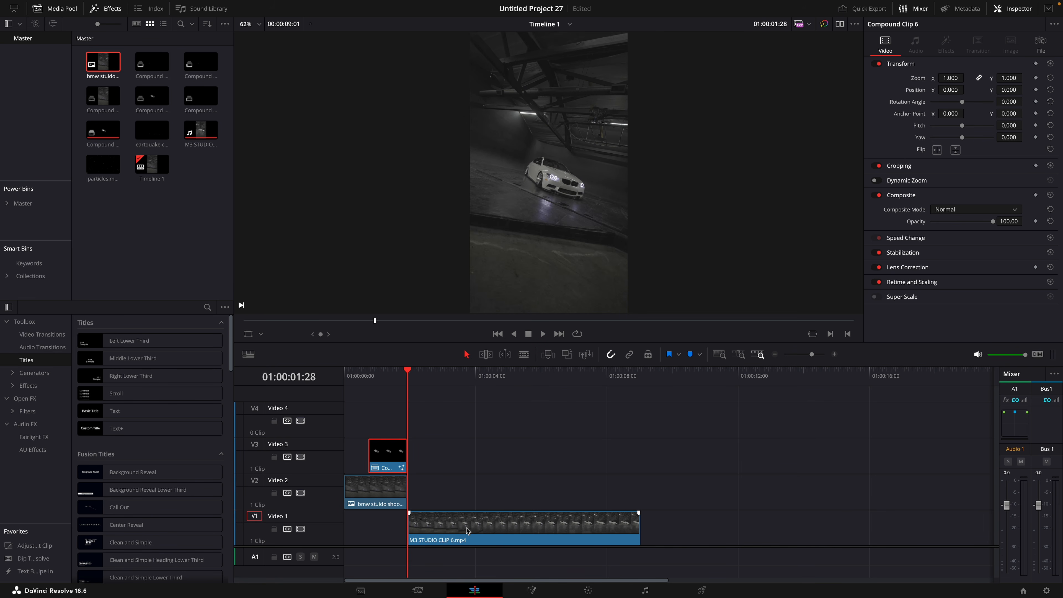
click(544, 594)
click(852, 8)
key(shift+space)
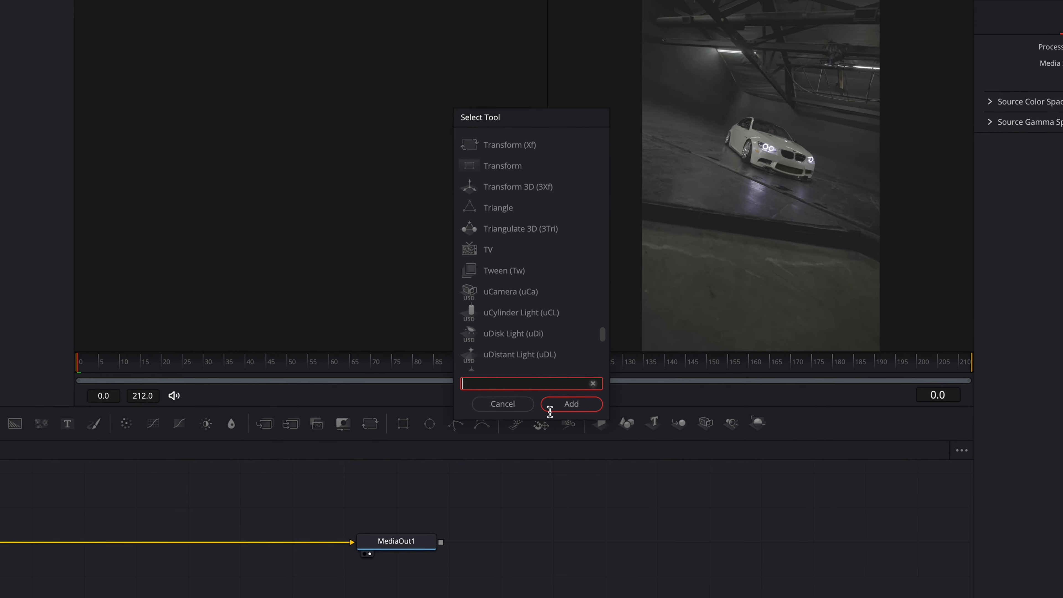
text(planar)
key(Return)
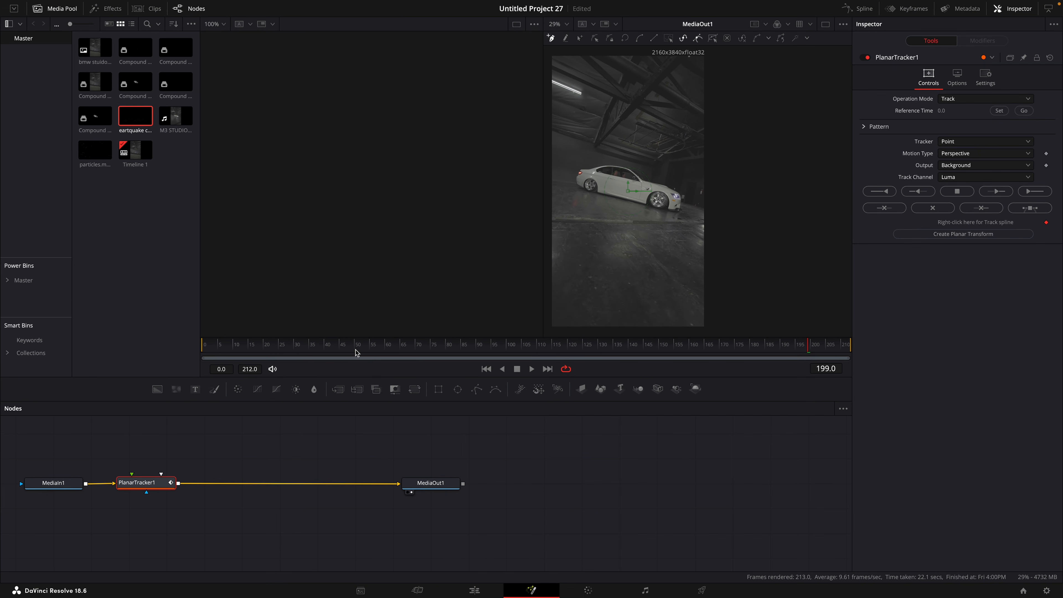
- Outline a four-cornered patch of floor beneath the car at frame 199 and set that frame as the reference time
scroll(583, 203, up, 5)
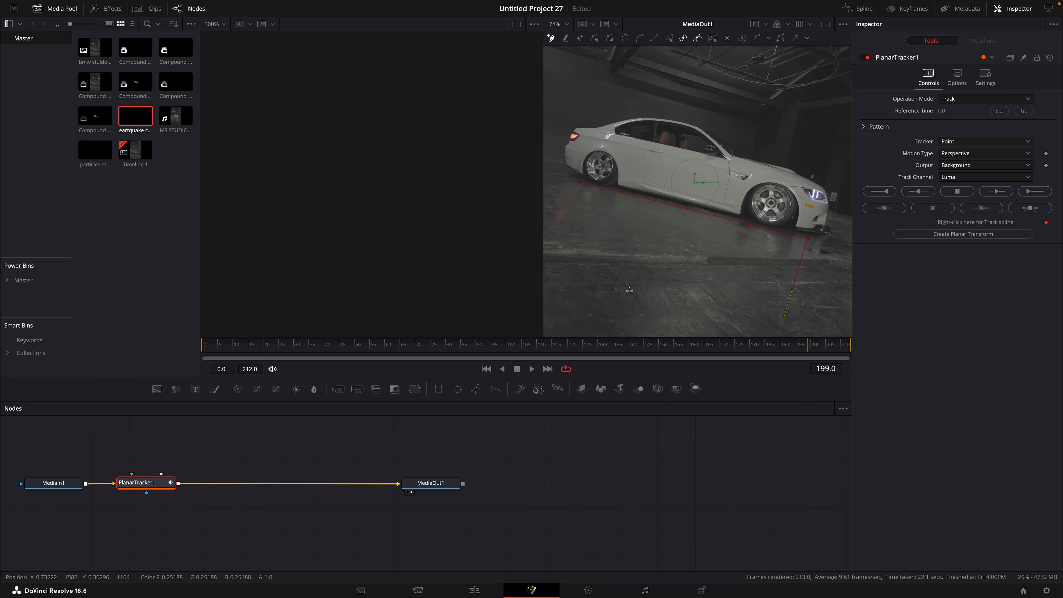
scroll(585, 186, down, 5)
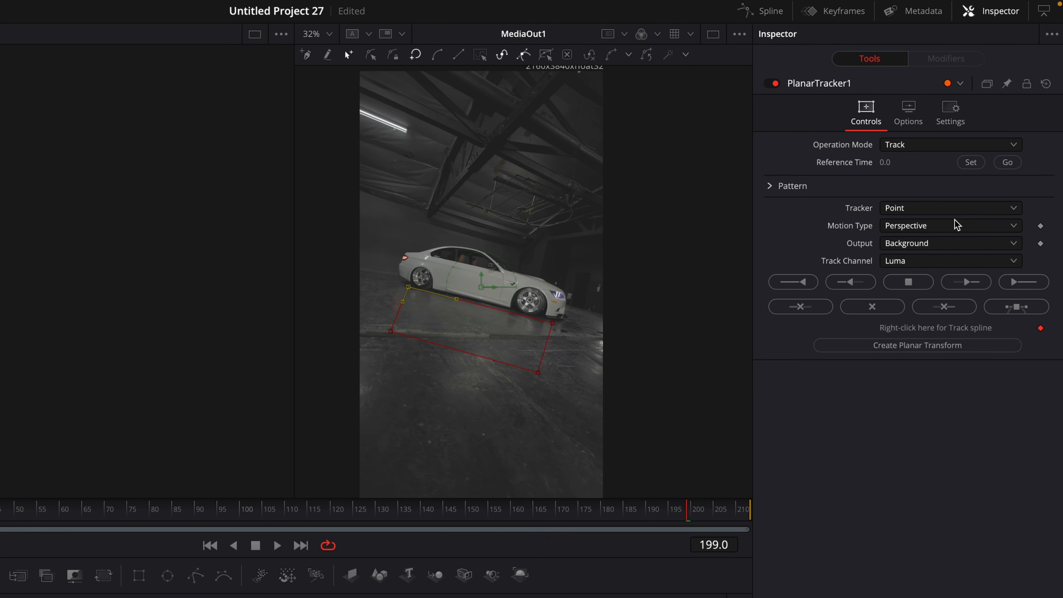
click(962, 178)
- Set the tracker to Hybrid Point/Area and track the floor patch forward to frame 212 and back to frame 0
click(943, 228)
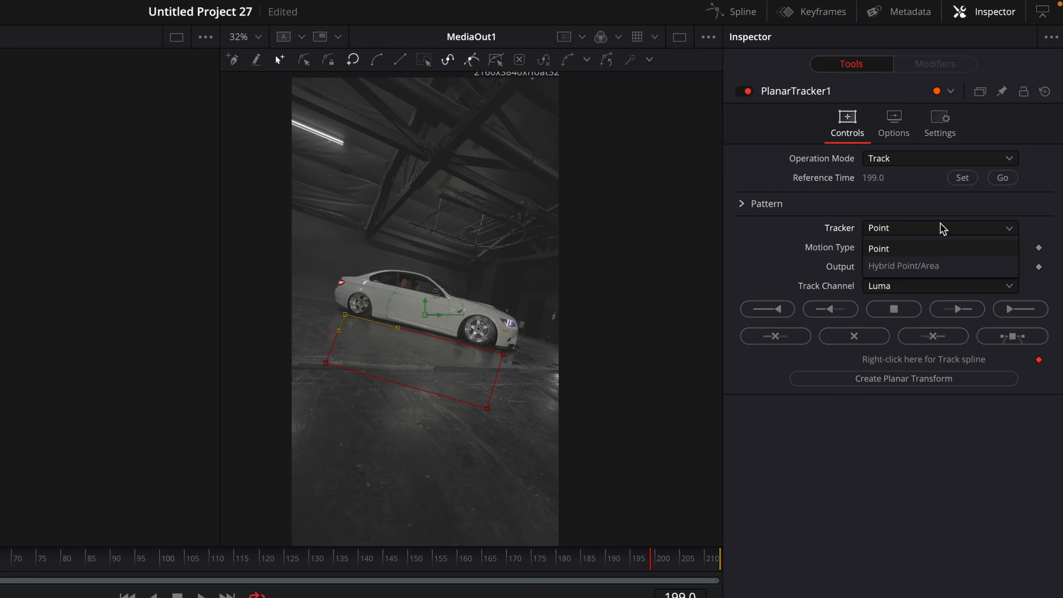
click(923, 266)
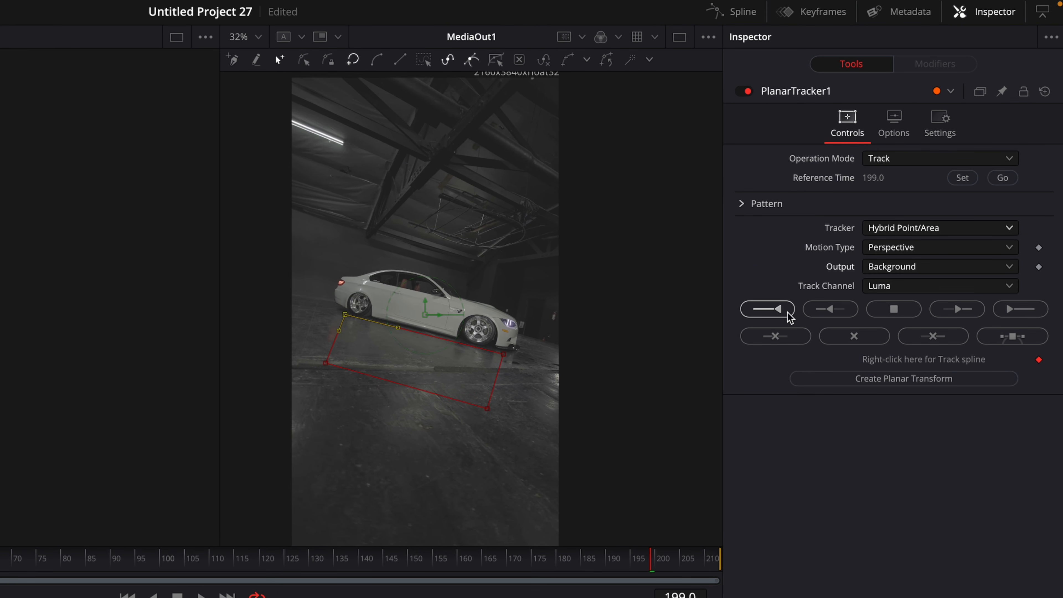
click(1021, 309)
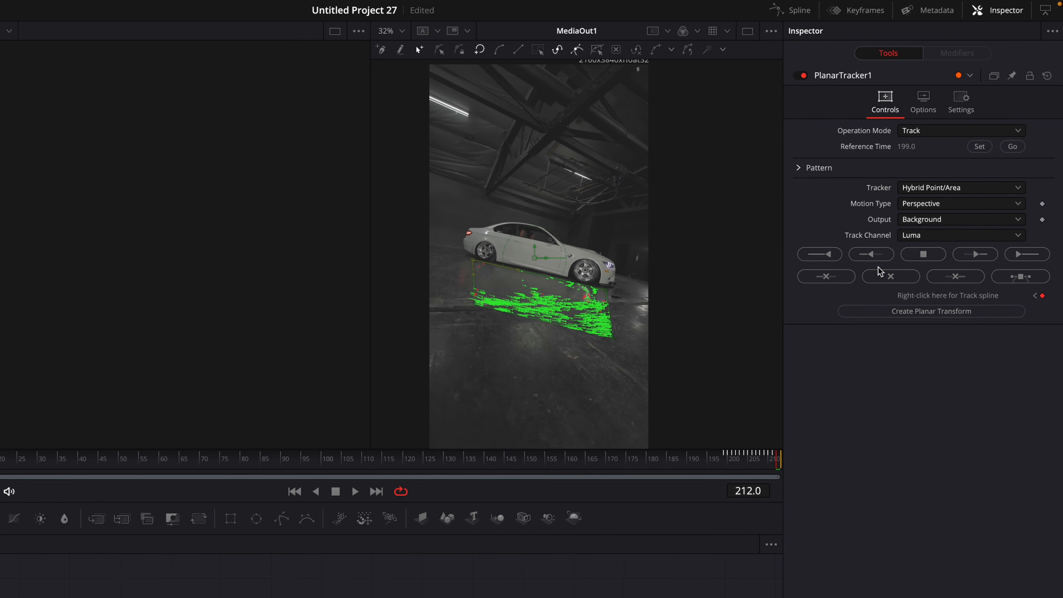
click(798, 276)
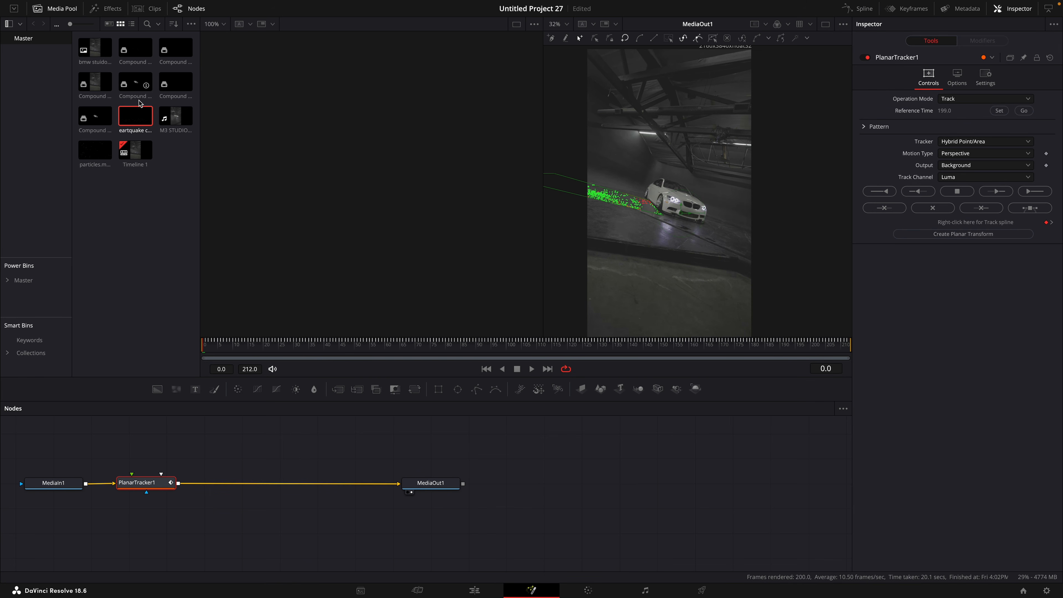
- Connect eartquake cracks.mov to the Planar Tracker as a second input and extend its Global Out to frame 212
drag(138, 125, 133, 483)
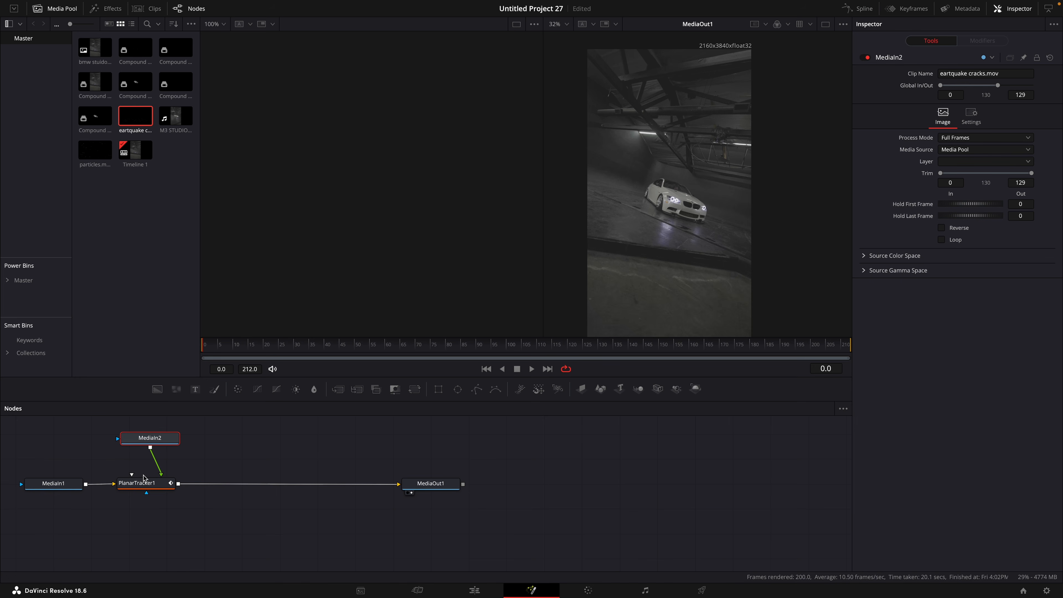
click(138, 483)
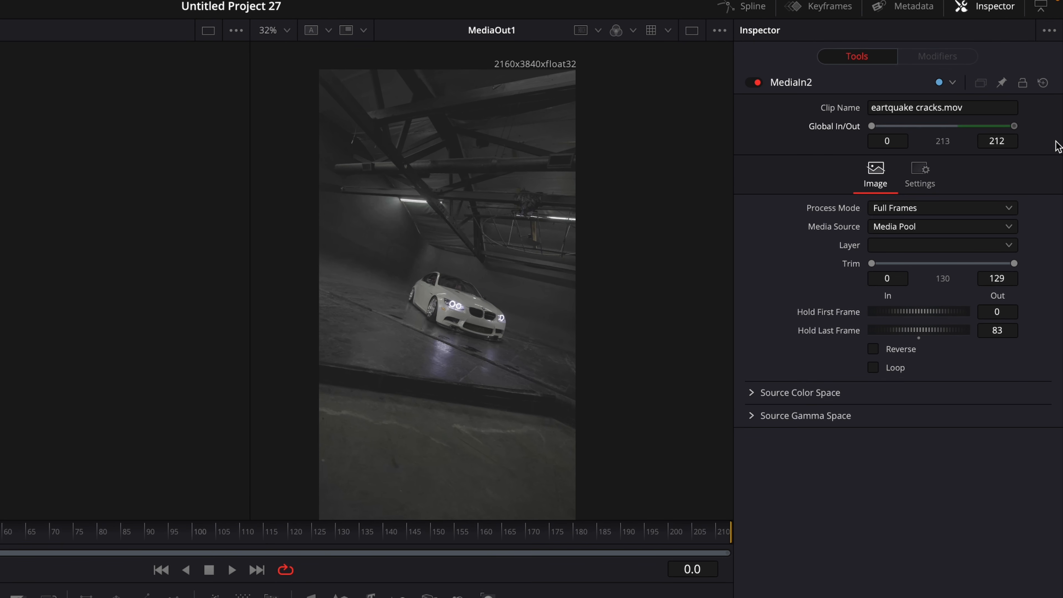
click(118, 502)
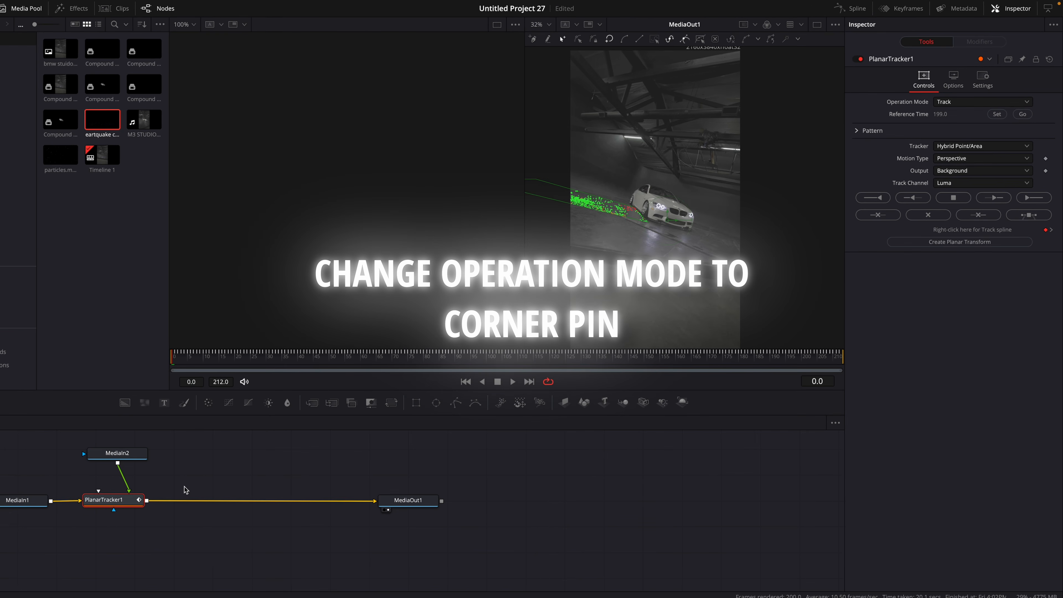
- Switch the Planar Tracker to Corner Pin, shape the corners so the cracks lie on the floor beneath the car, and preview the result
click(982, 102)
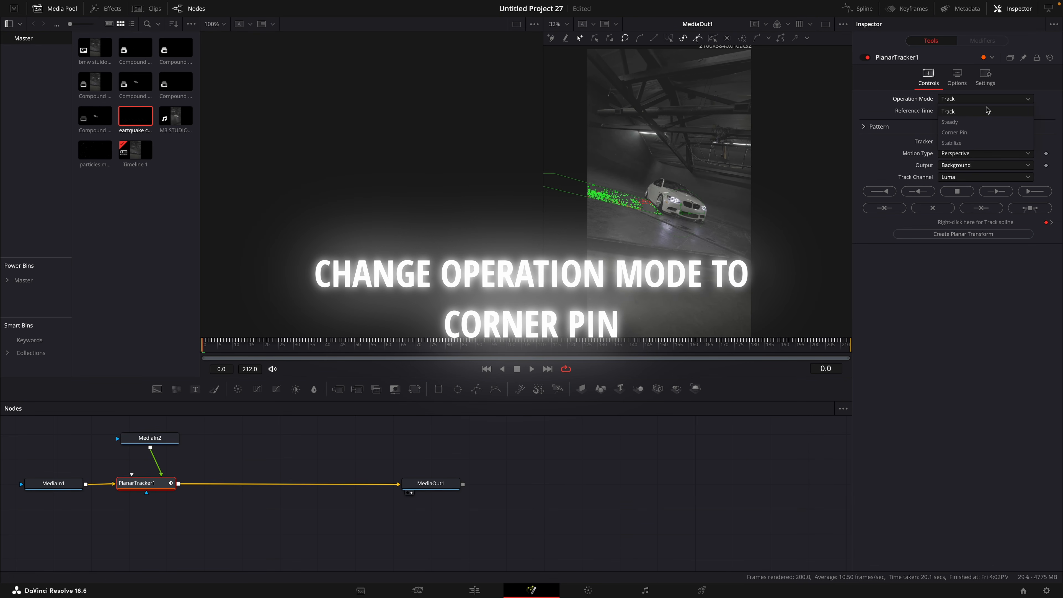
click(979, 133)
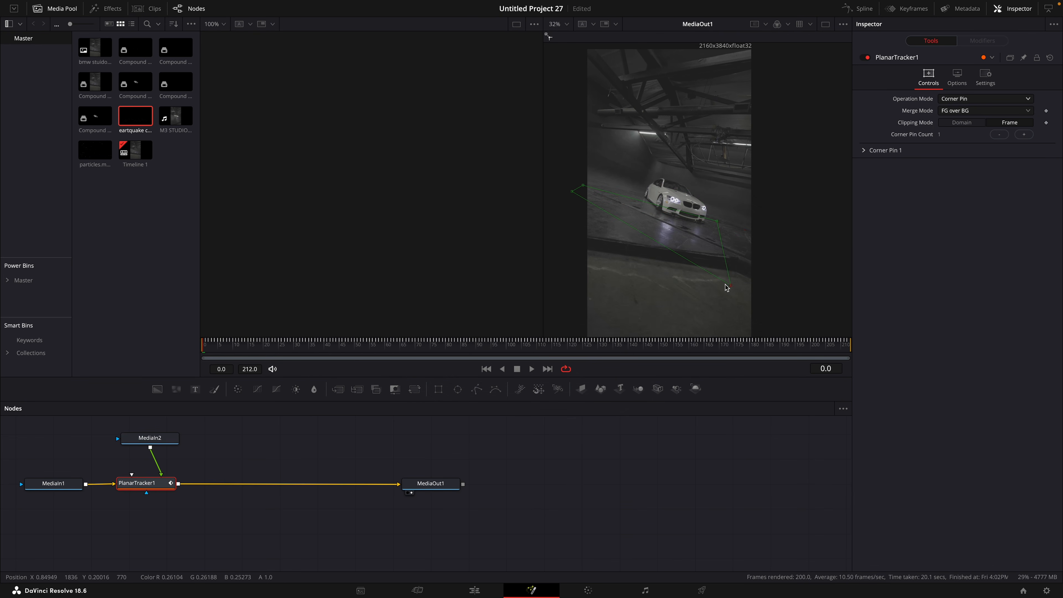
key(space)
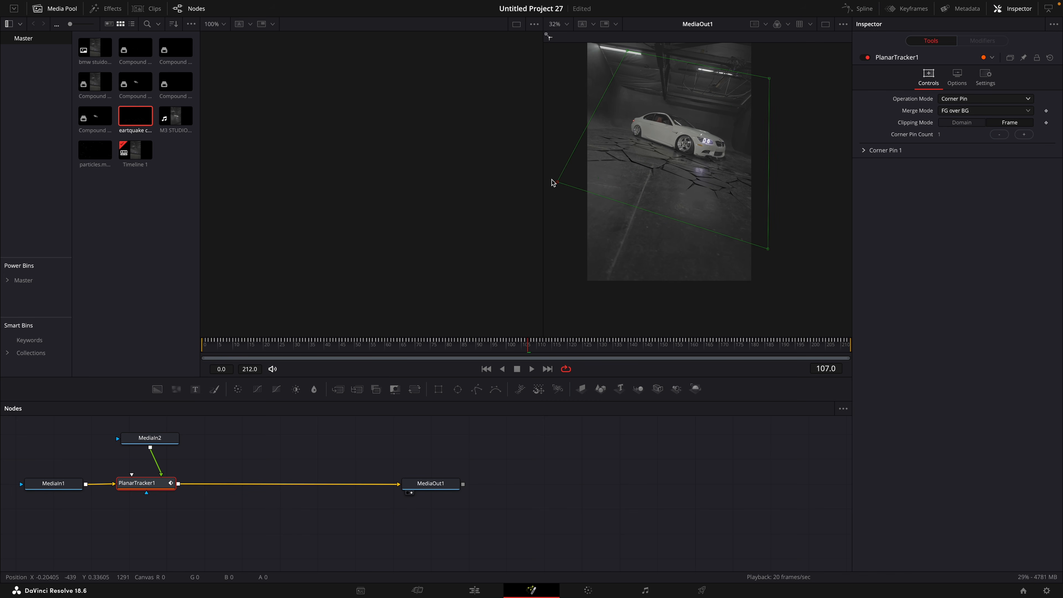
drag(423, 346, 332, 332)
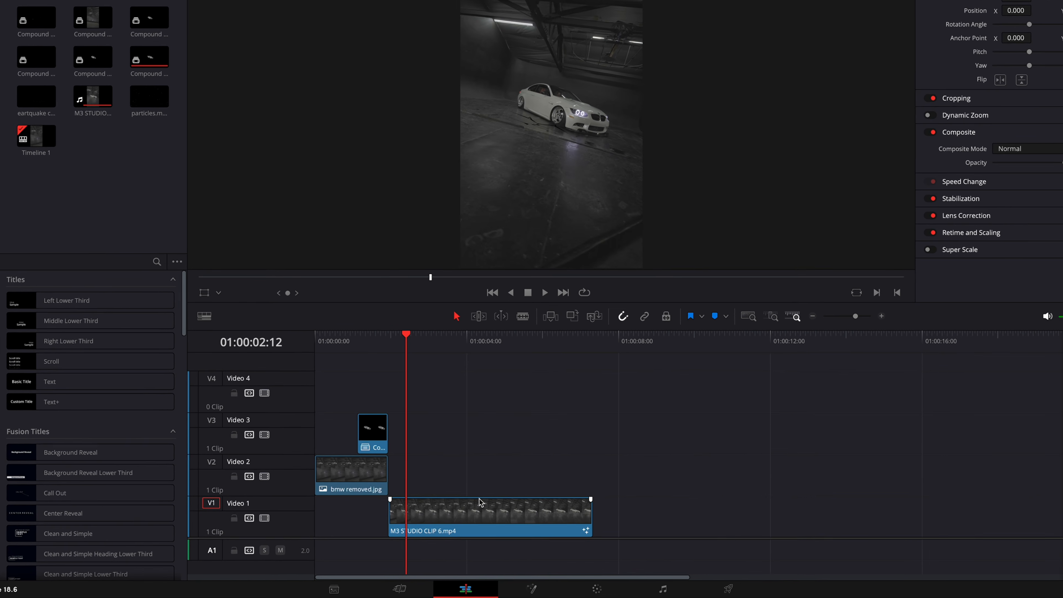
- Duplicate the M3 clip onto Video 2 and delete the Planar Tracker and cracks nodes from the copy's Fusion composition
click(481, 524)
drag(466, 502, 466, 472)
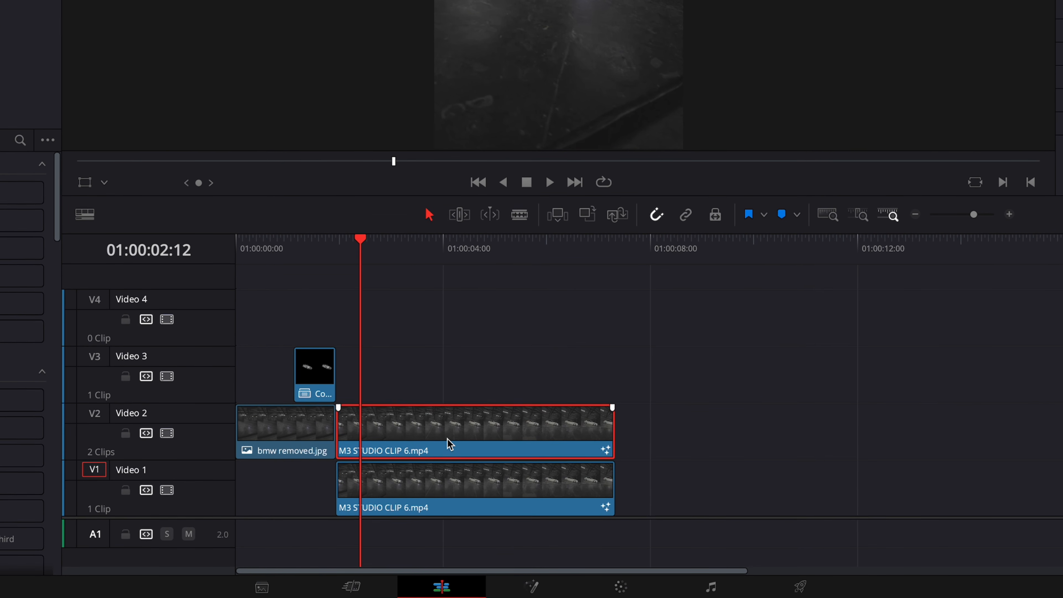
click(532, 592)
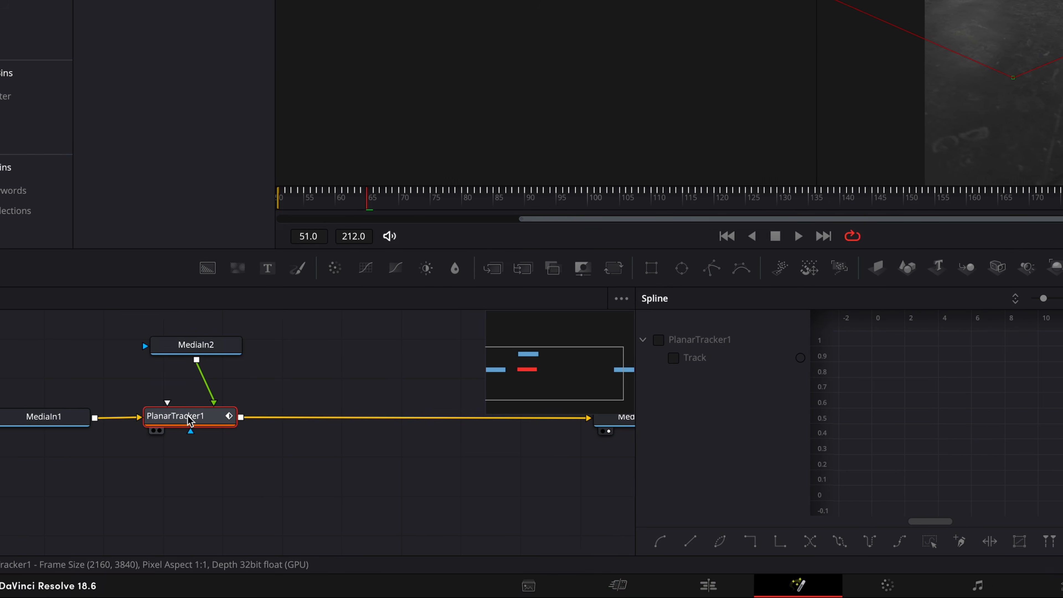
key(Delete)
click(235, 354)
key(Delete)
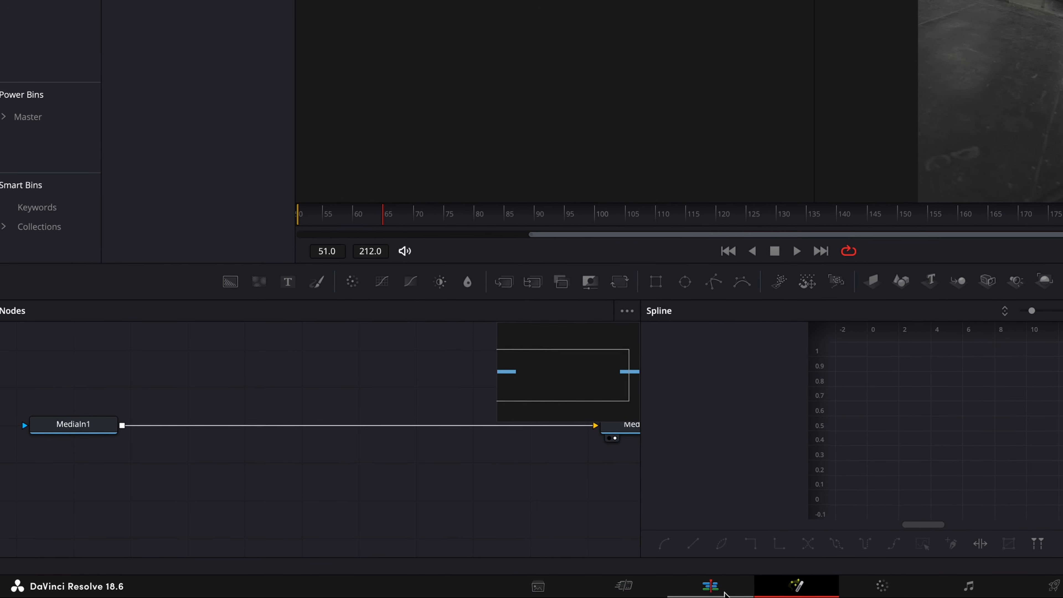
- On the Color page, draw a closed curve window around the car at the copied clip's first frame, 01:00:01:28
click(774, 586)
click(773, 588)
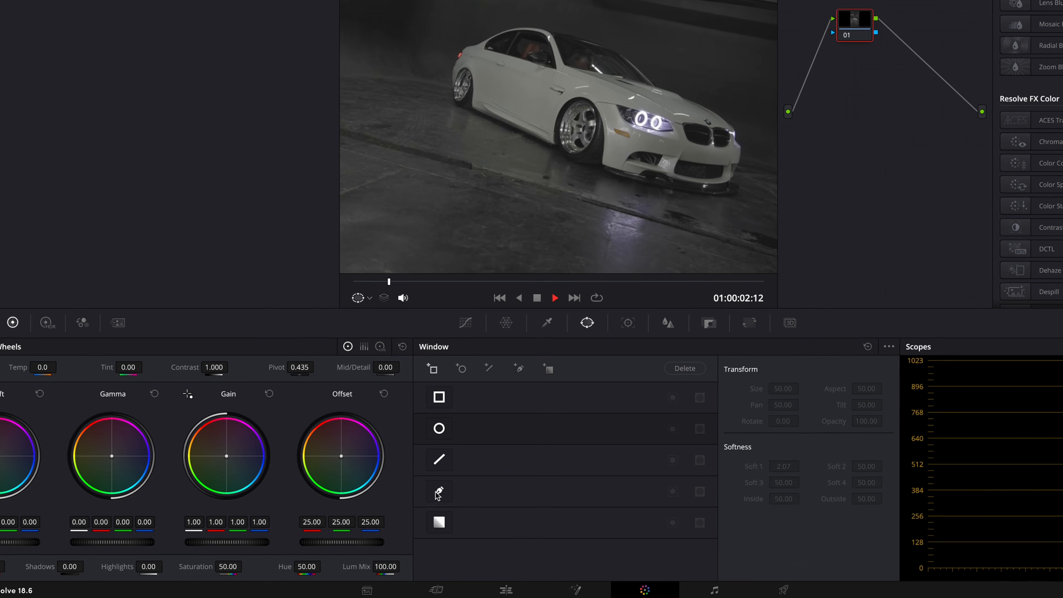
click(438, 494)
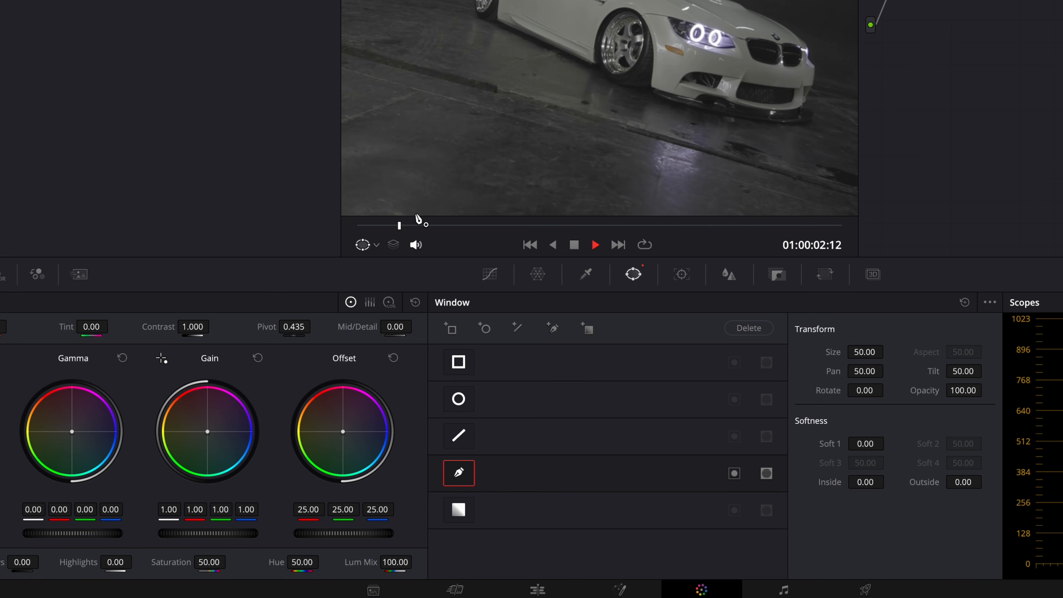
drag(399, 226, 358, 226)
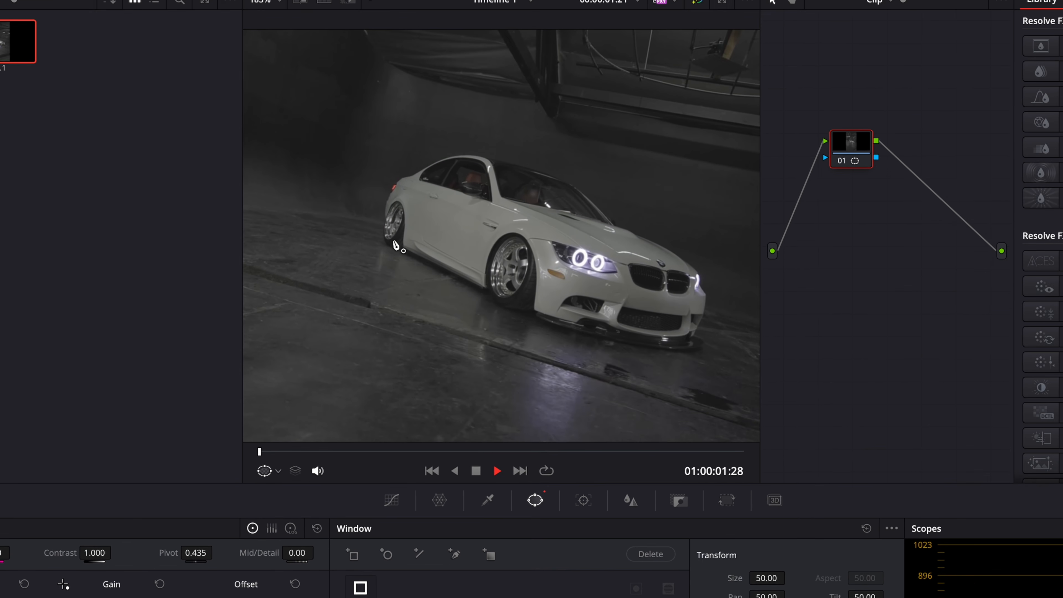
click(390, 241)
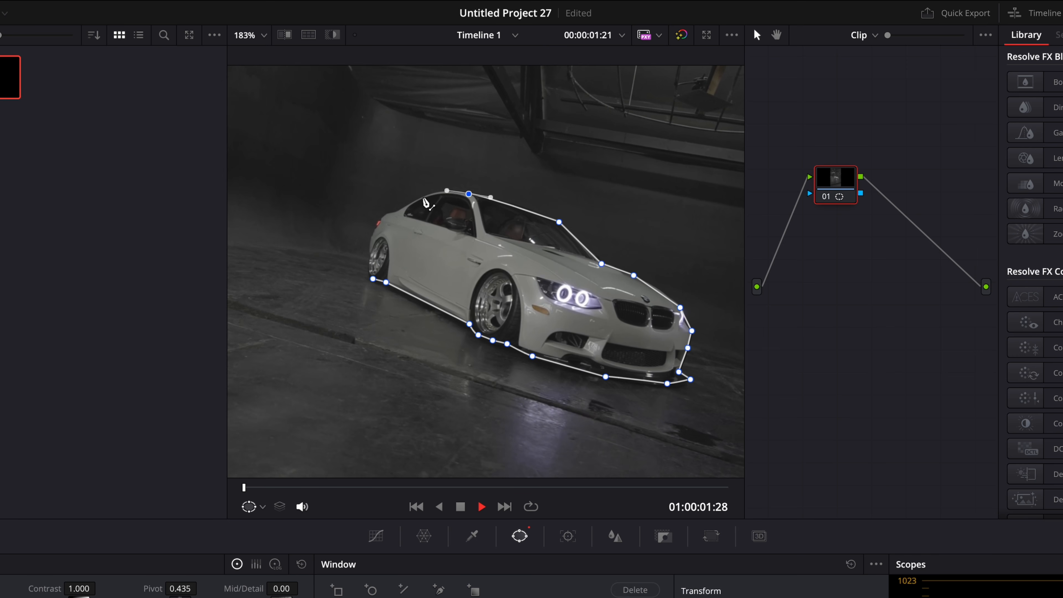
click(386, 212)
click(376, 233)
click(370, 243)
click(373, 279)
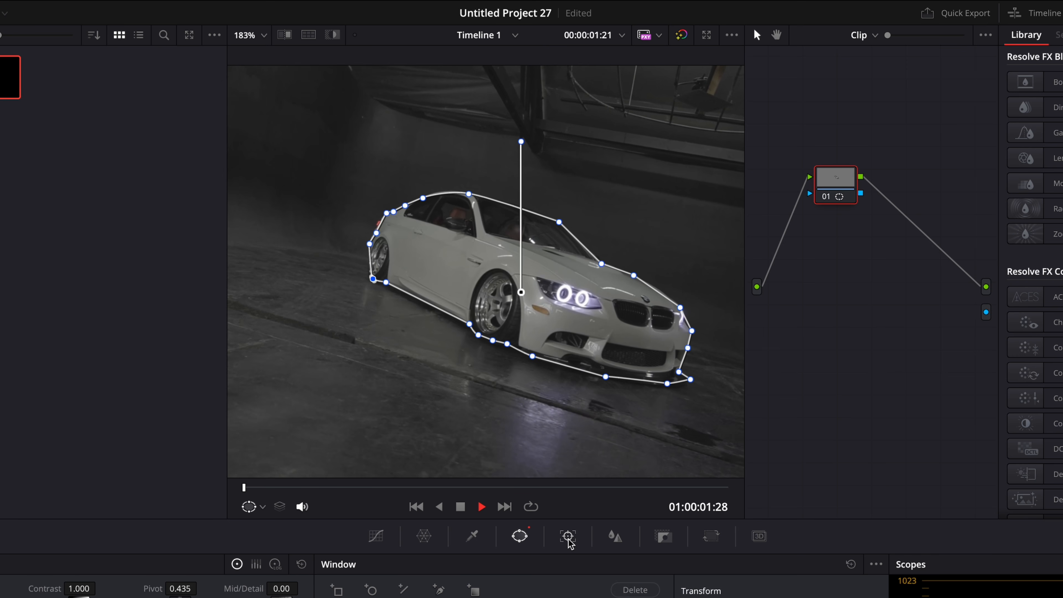
- Track the car window through the clip
click(569, 536)
click(397, 546)
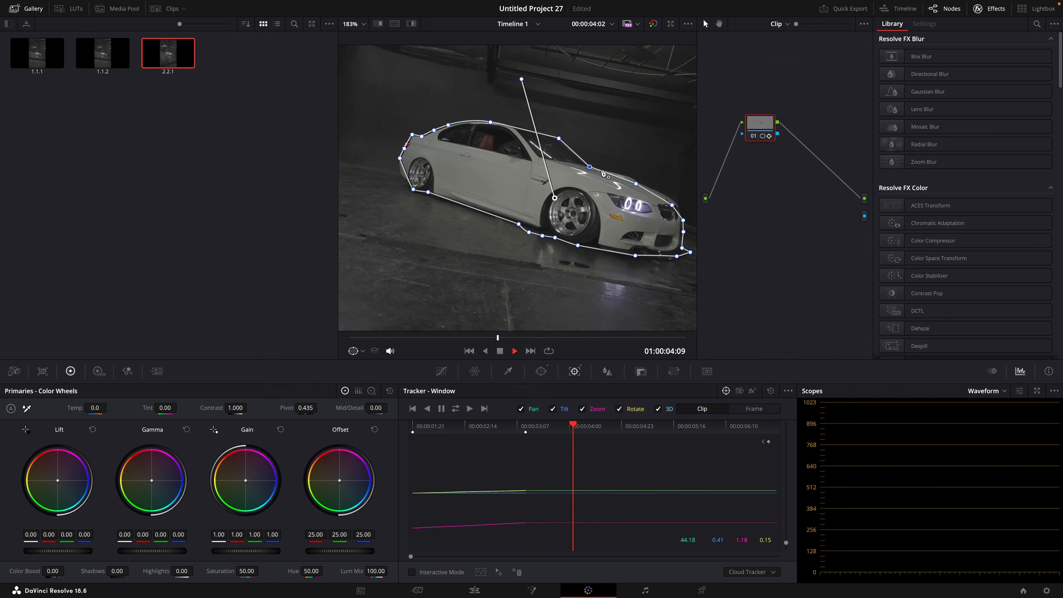
click(462, 408)
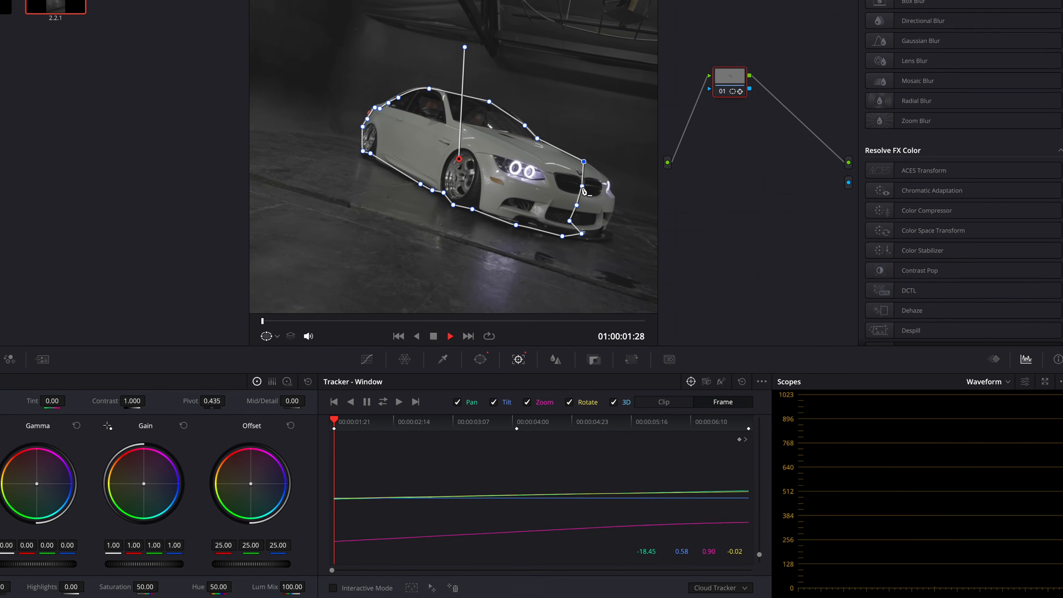
- In the tracker's Frame mode, reshape the window's front points to fit the car's nose at the clip's first and last frames
drag(582, 186, 612, 186)
drag(577, 205, 614, 229)
key(space)
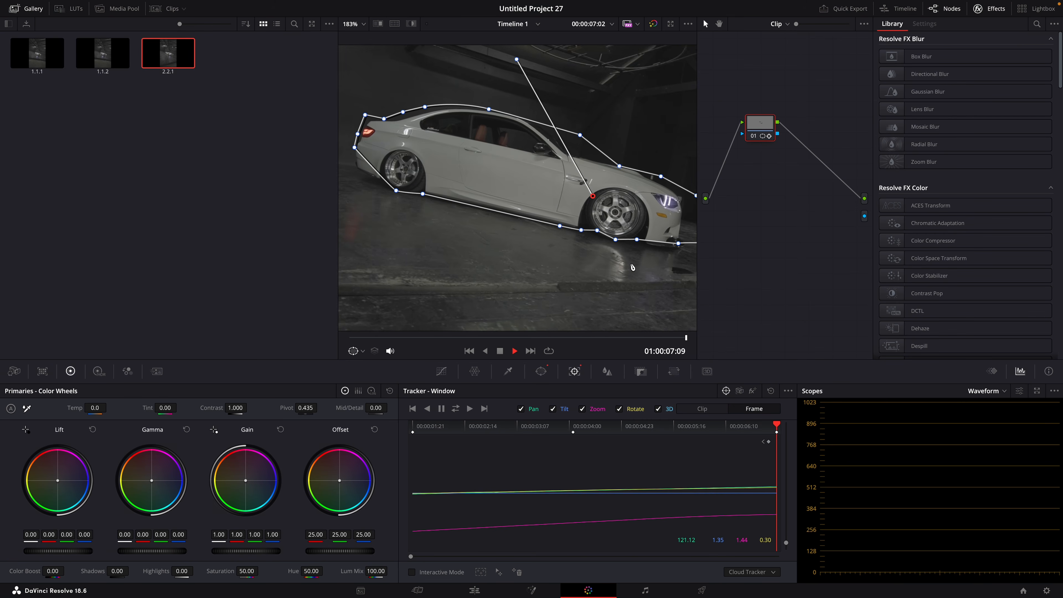
key(shift+z)
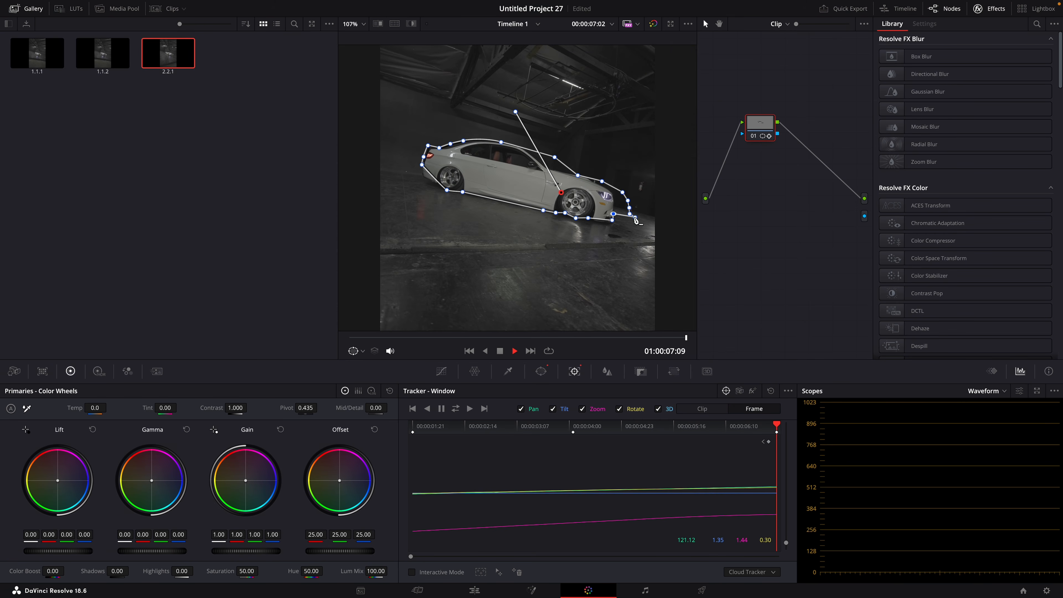
- Add an alpha output, connect node 01's alpha to it, and check the masked car over the cracks in the edit timeline
right_click(845, 221)
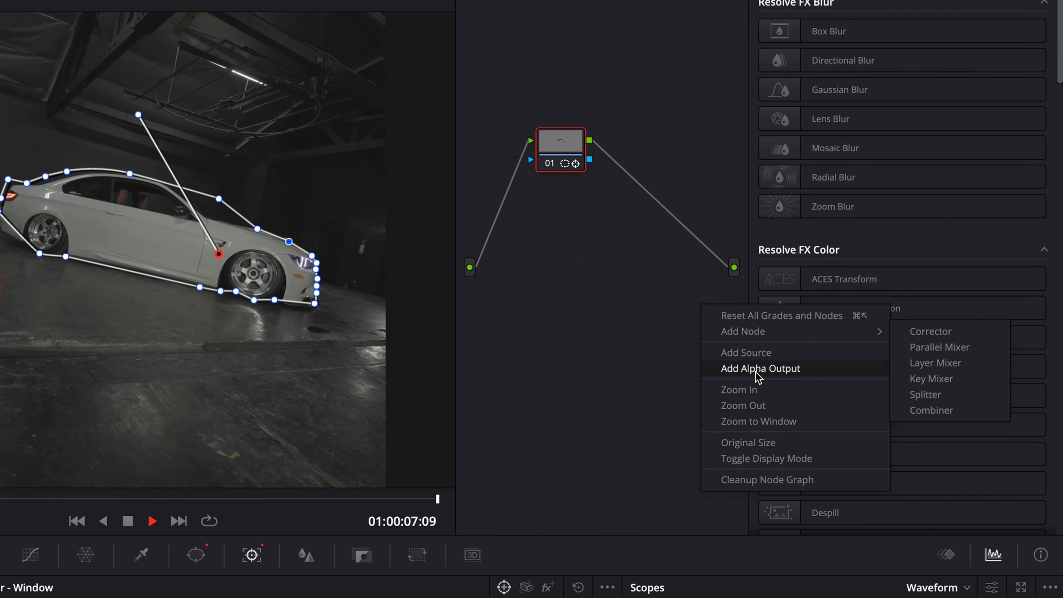
click(759, 370)
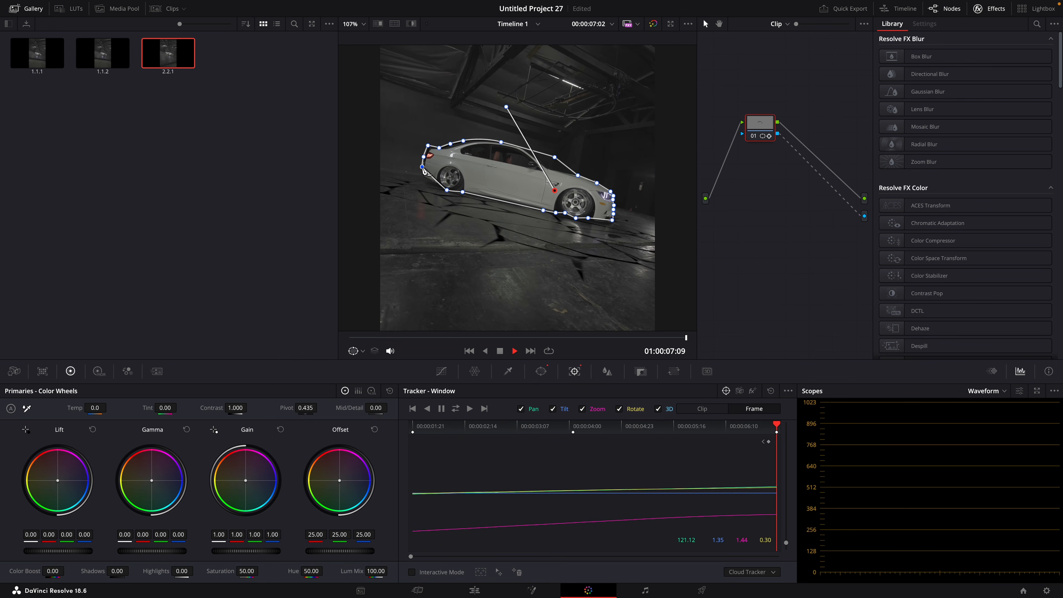
click(481, 591)
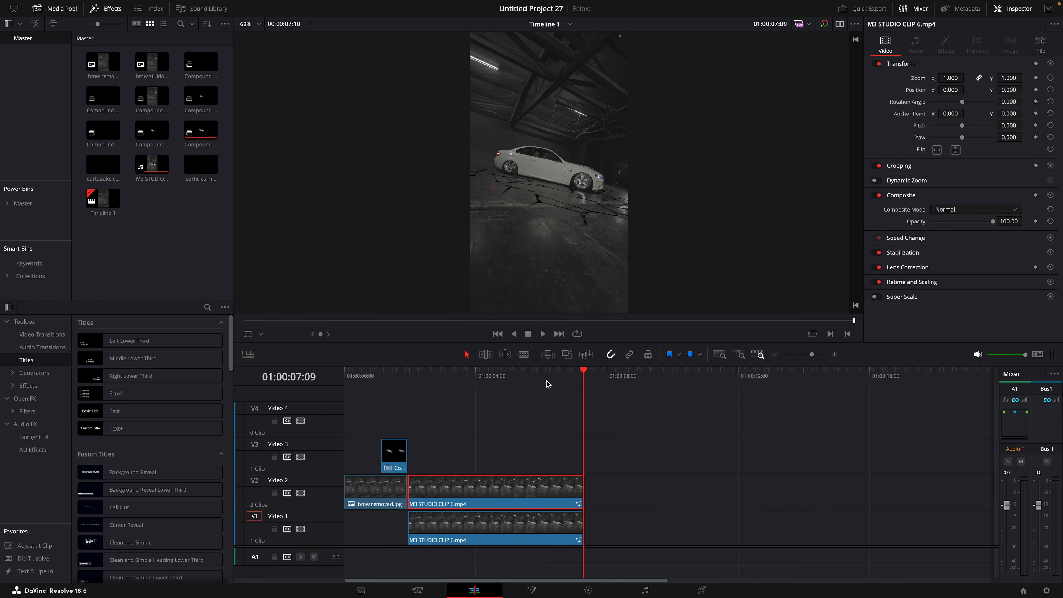
drag(569, 376, 409, 374)
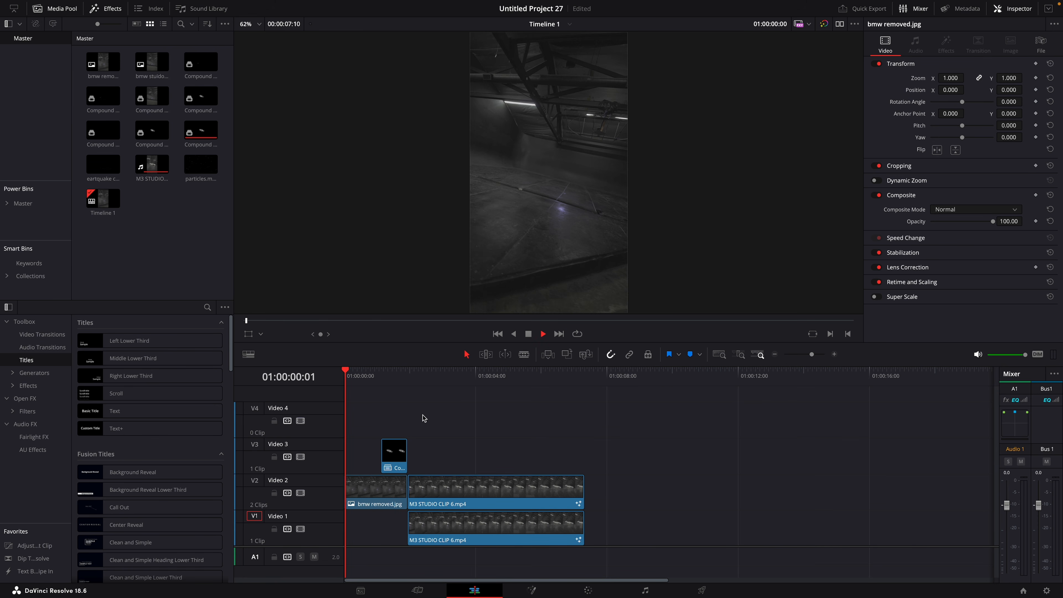
- Add an Adjustment Clip on Video 4, shorten its end, and trim its start to where the M3 clip begins
drag(381, 376, 394, 377)
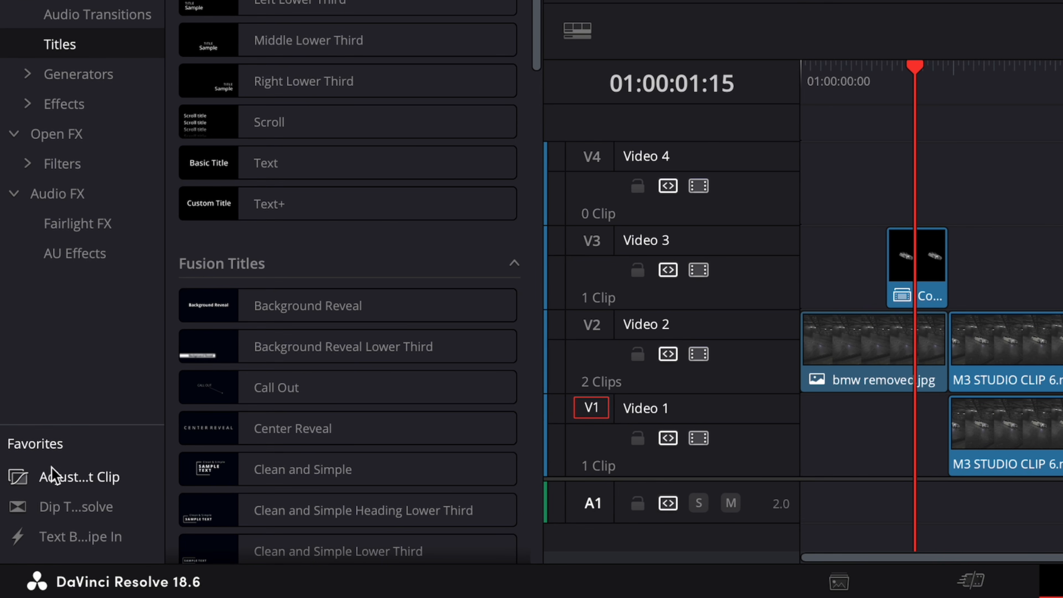
drag(53, 475, 910, 196)
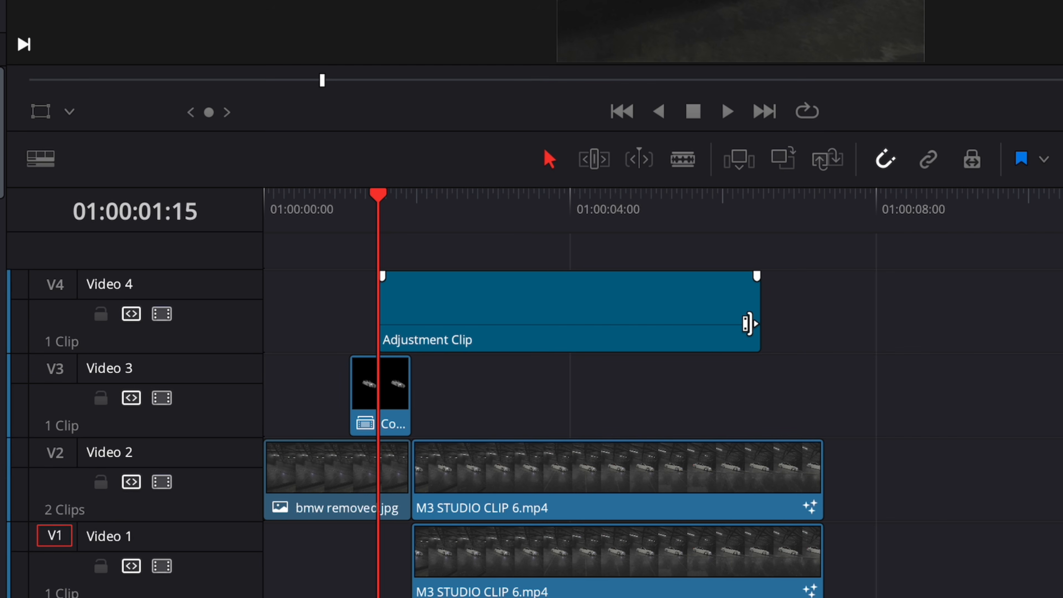
drag(749, 324, 543, 317)
drag(378, 302, 406, 310)
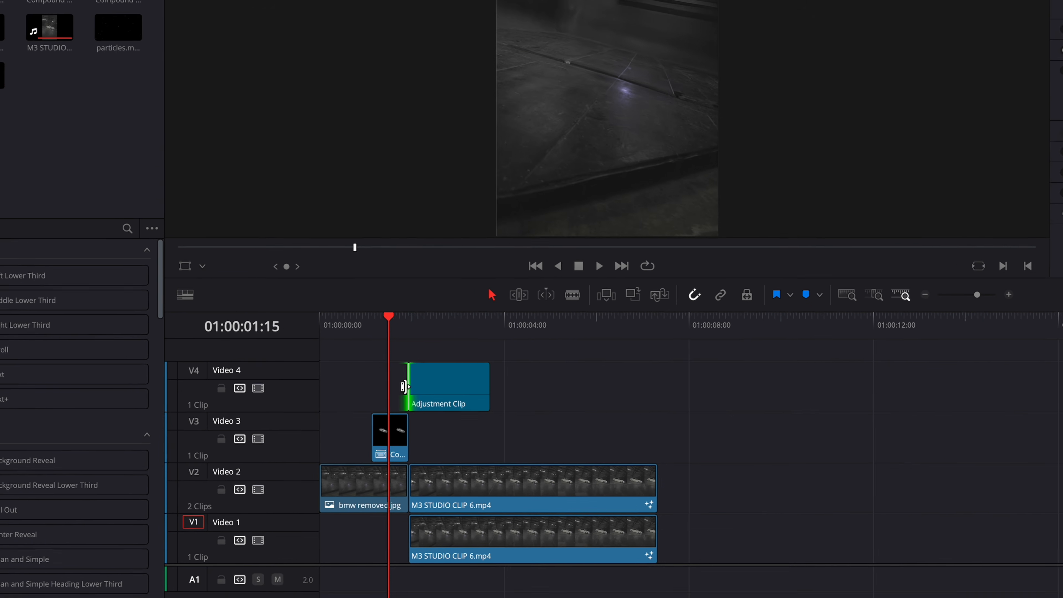
- Shorten the Adjustment Clip on Video 4 so that it ends at 01:00:03:02
key(space)
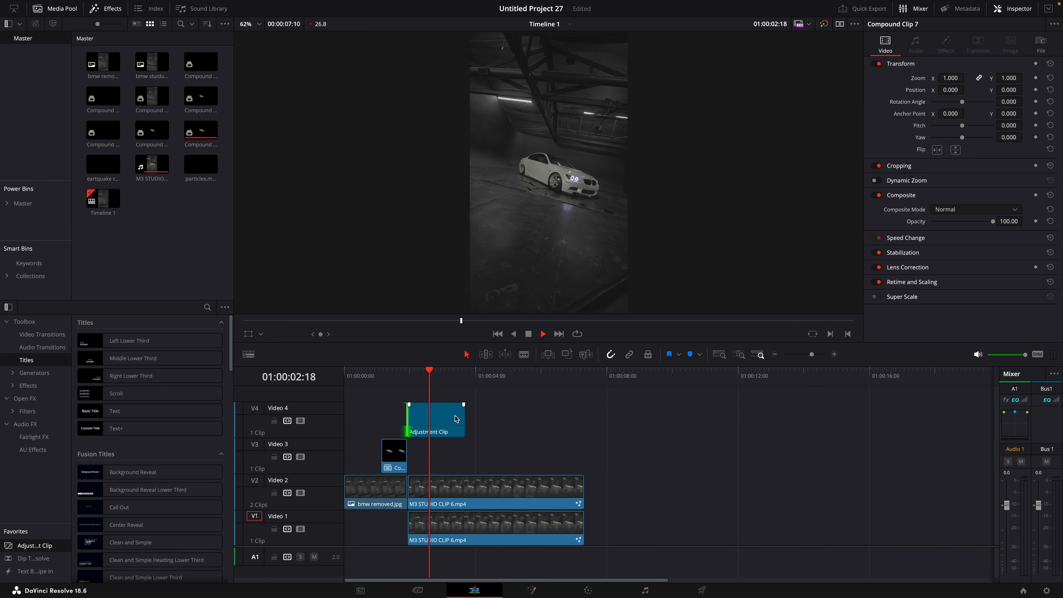
key(space)
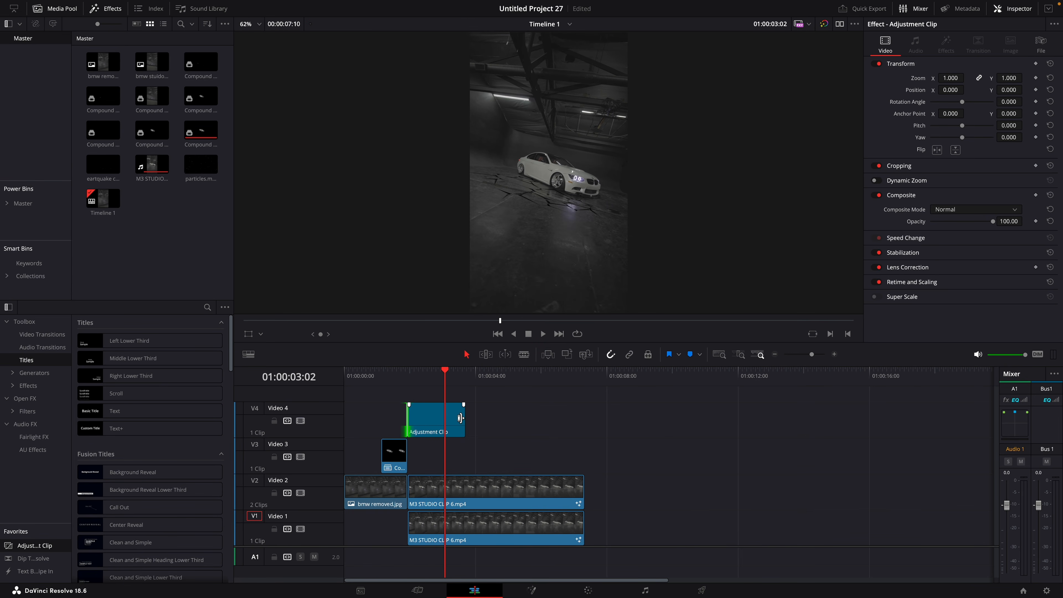
drag(457, 420, 444, 421)
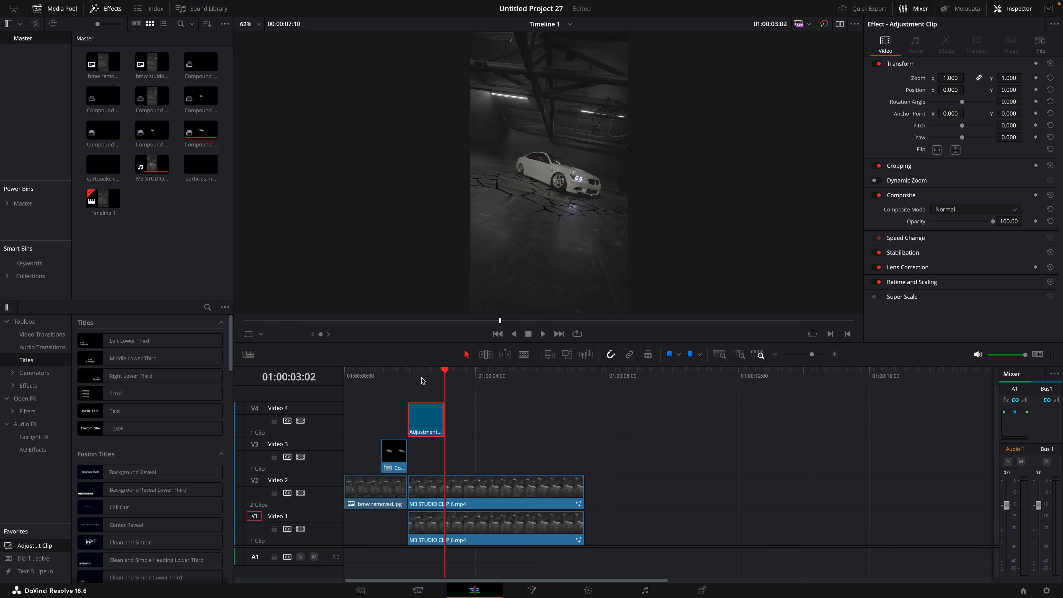
- Open the Adjustment Clip in Fusion at its first frame and add a Camera Shake node between MediaIn1 and MediaOut1
key(Up)
click(533, 591)
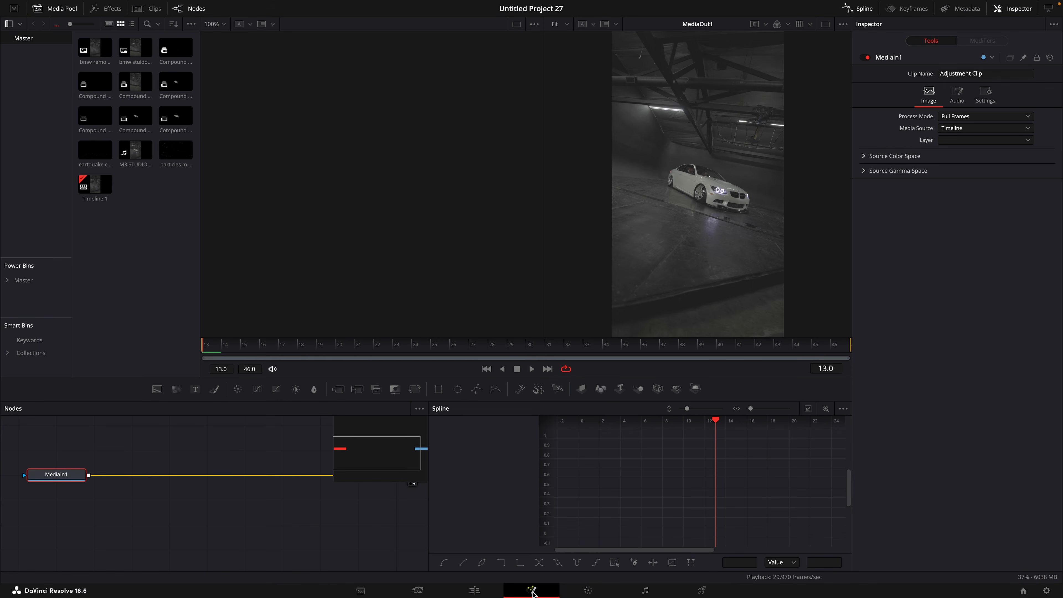
key(shift+space)
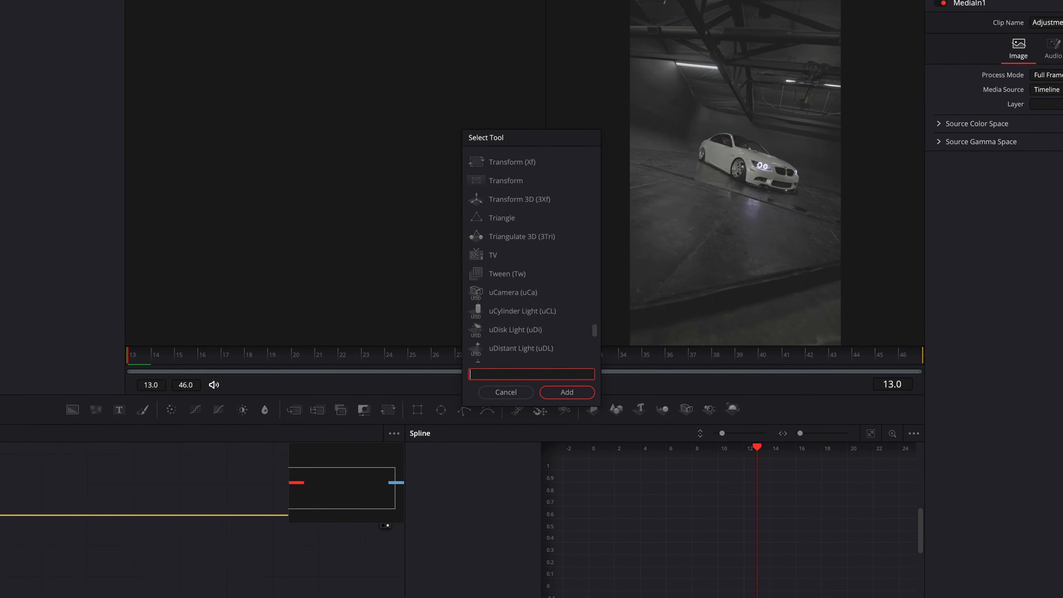
text(camera)
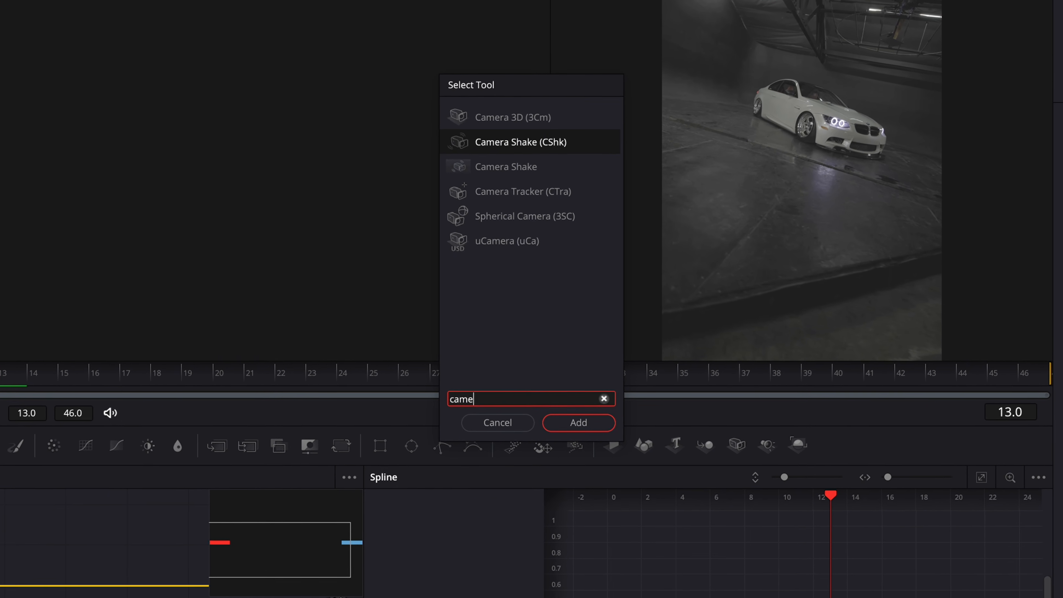
key(Return)
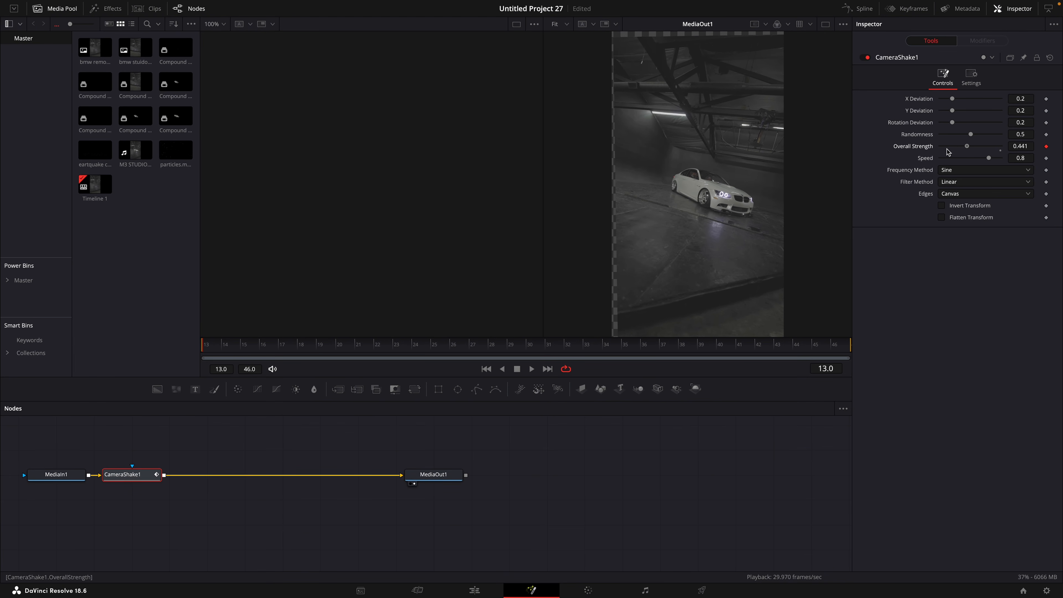
- Keyframe the camera shake's Overall Strength from its minimum at frame 13 to 0.504 at frame 17 and down to its minimum at frame 40
drag(967, 150, 885, 155)
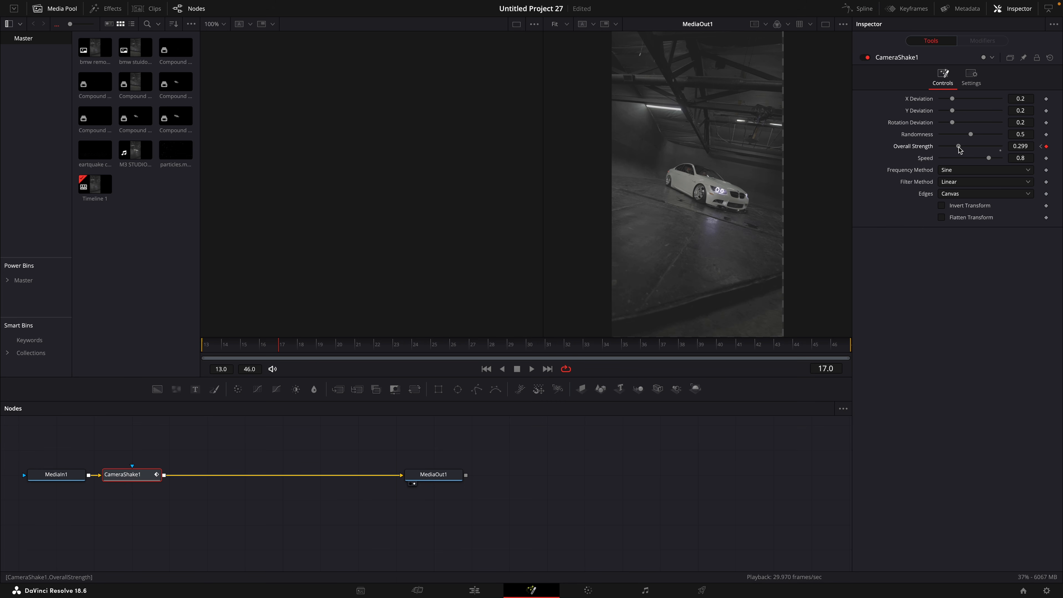
key(space)
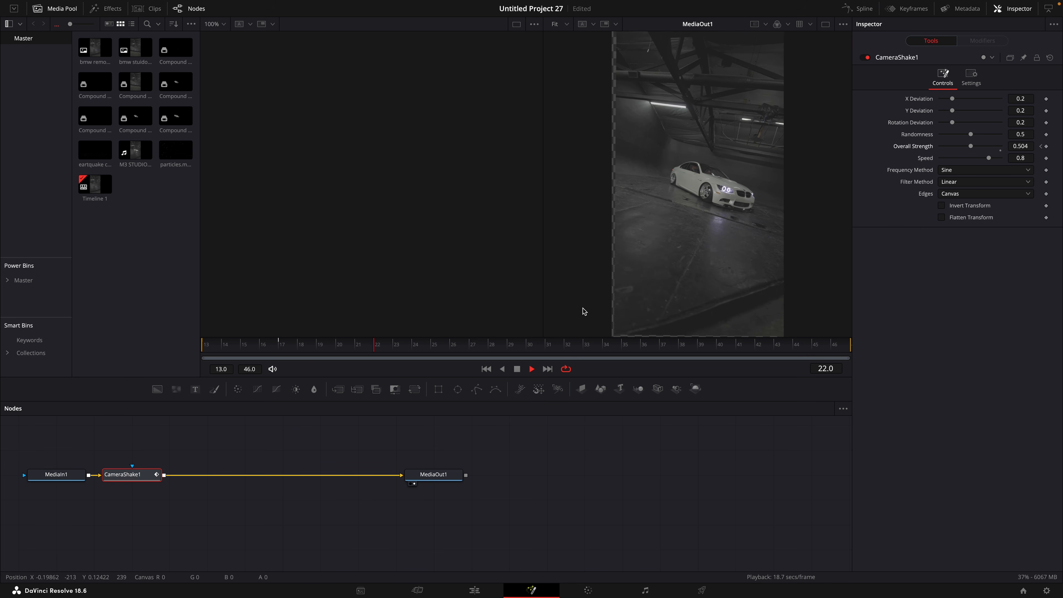
key(space)
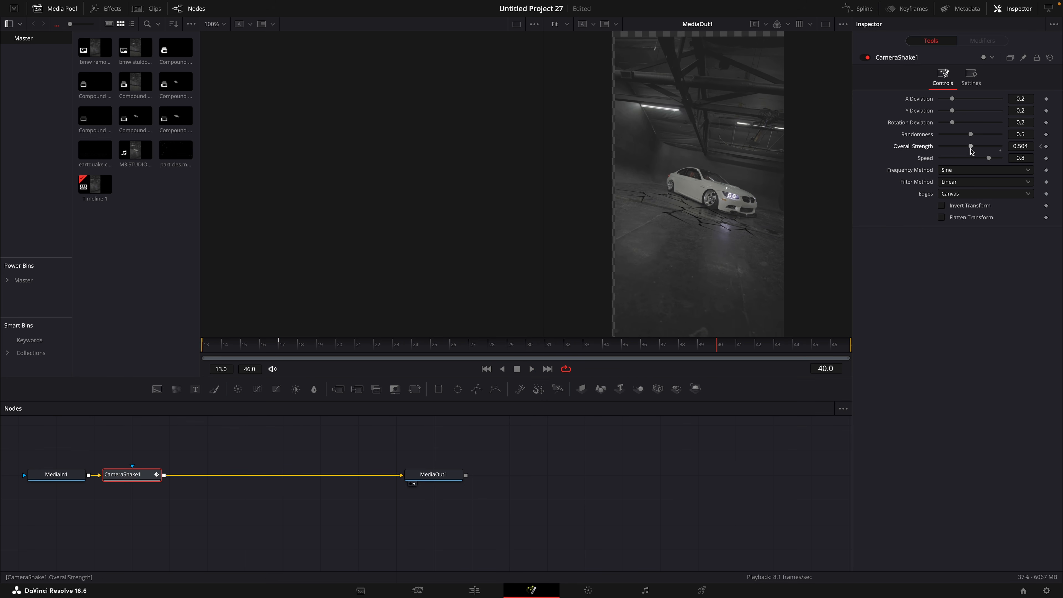
drag(971, 147, 745, 156)
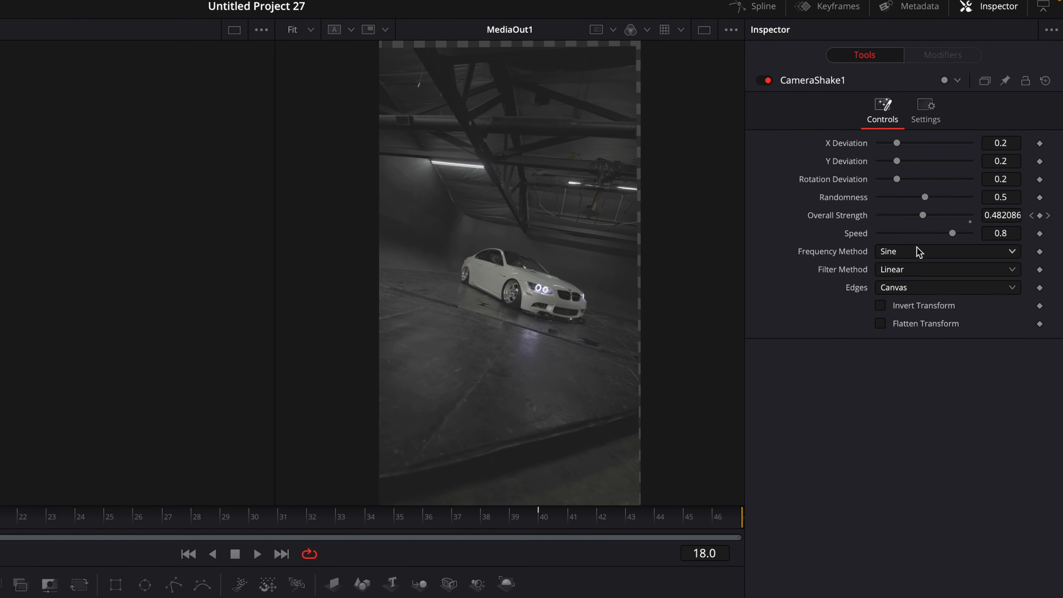
- Set the camera shake's edges to Mirror and enable its motion blur
click(916, 286)
click(921, 326)
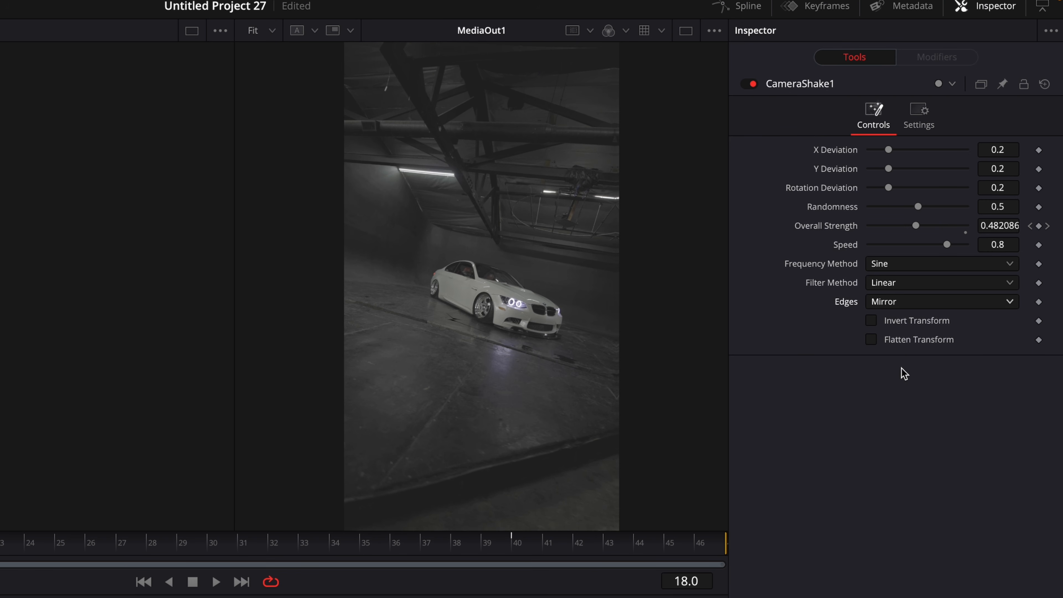
click(914, 123)
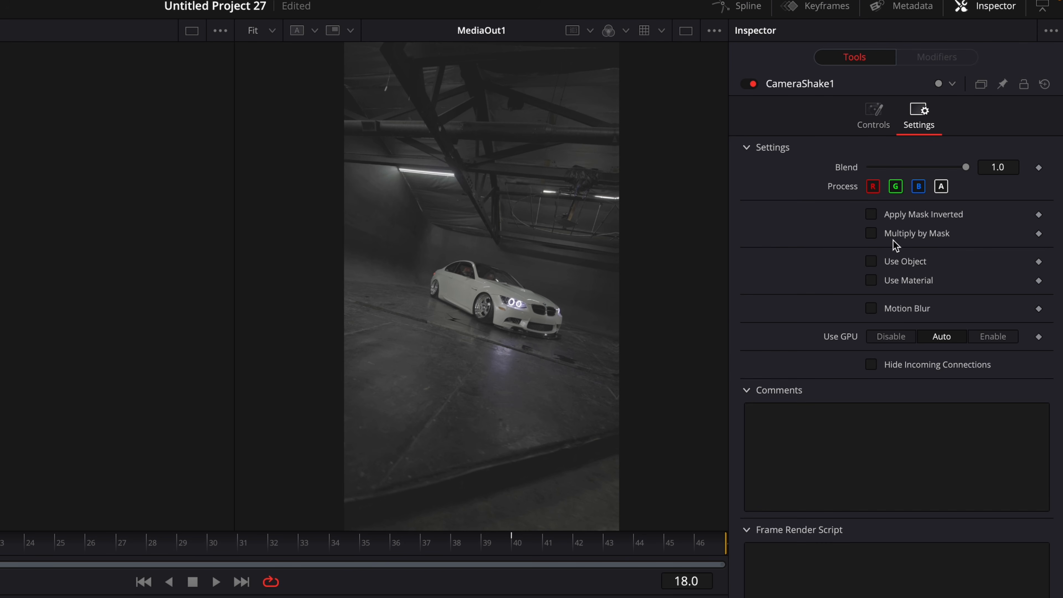
click(875, 311)
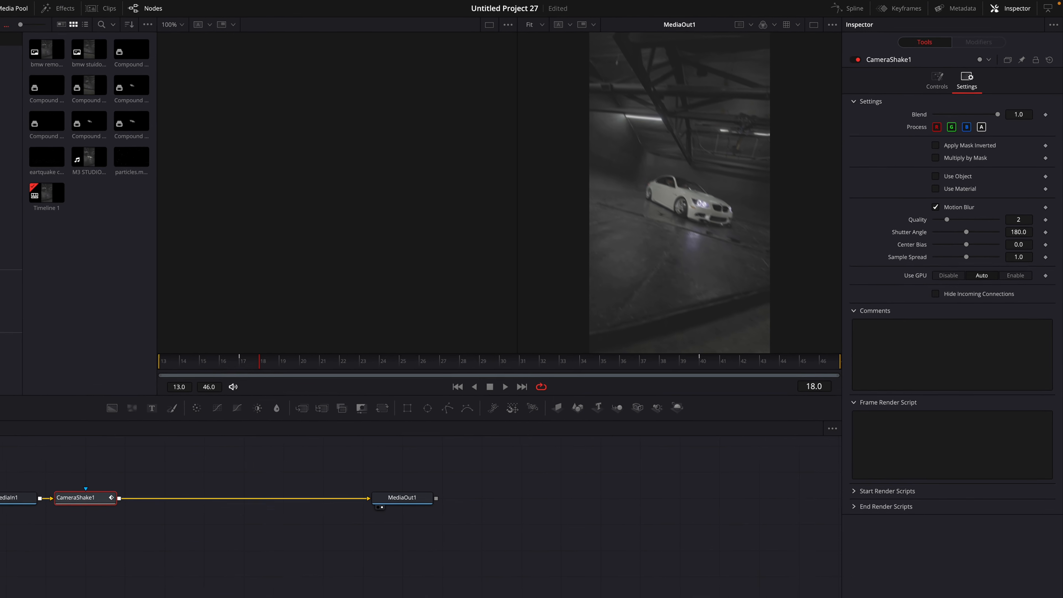
- Shift the Adjustment Clip slightly earlier in the edit timeline, and enable motion blur on the Video 3 compound clip's Transform1 node in Fusion
click(475, 590)
drag(417, 378, 393, 383)
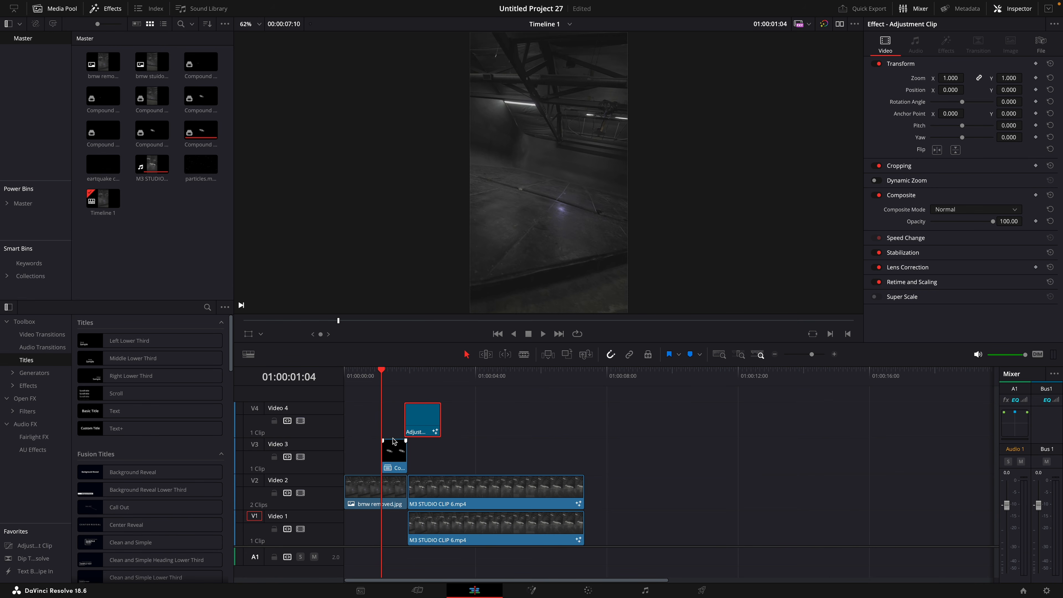
key(shift+5)
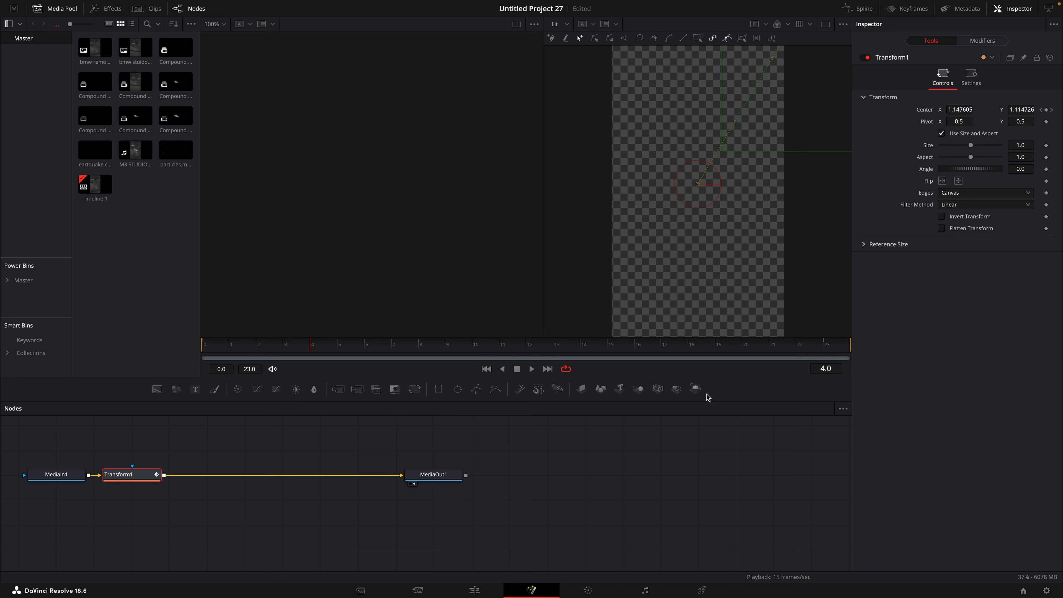
click(963, 86)
click(942, 198)
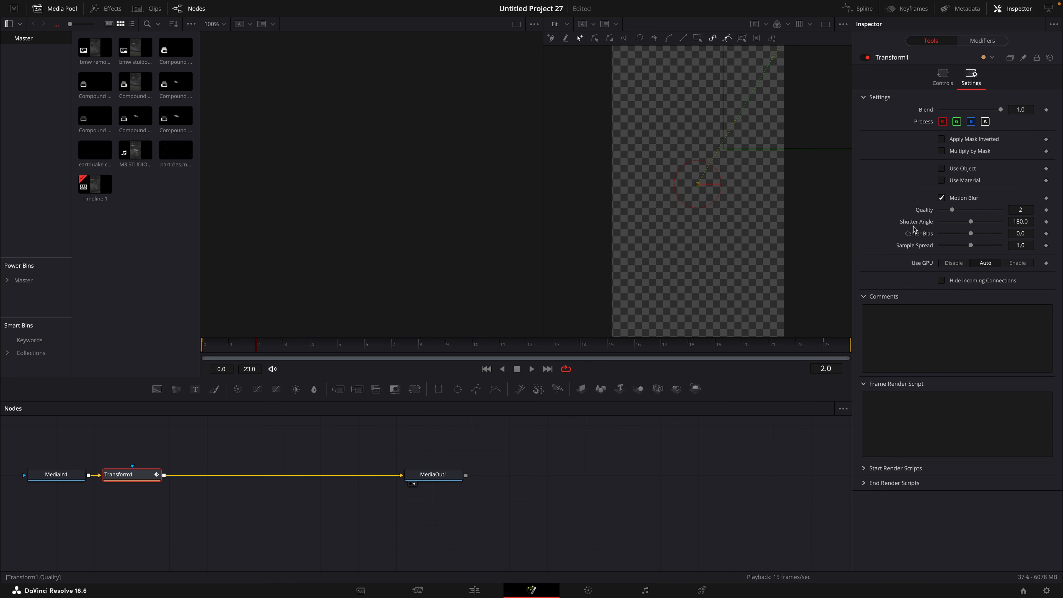
- Play the edit timeline through the car's landing to check the motion blur and camera shake
click(469, 593)
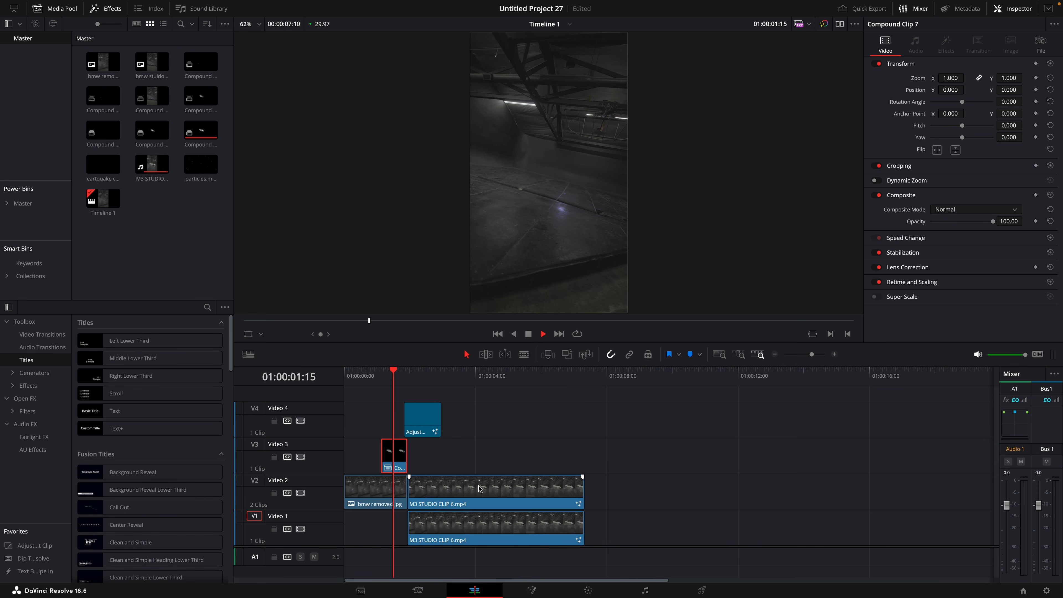
key(space)
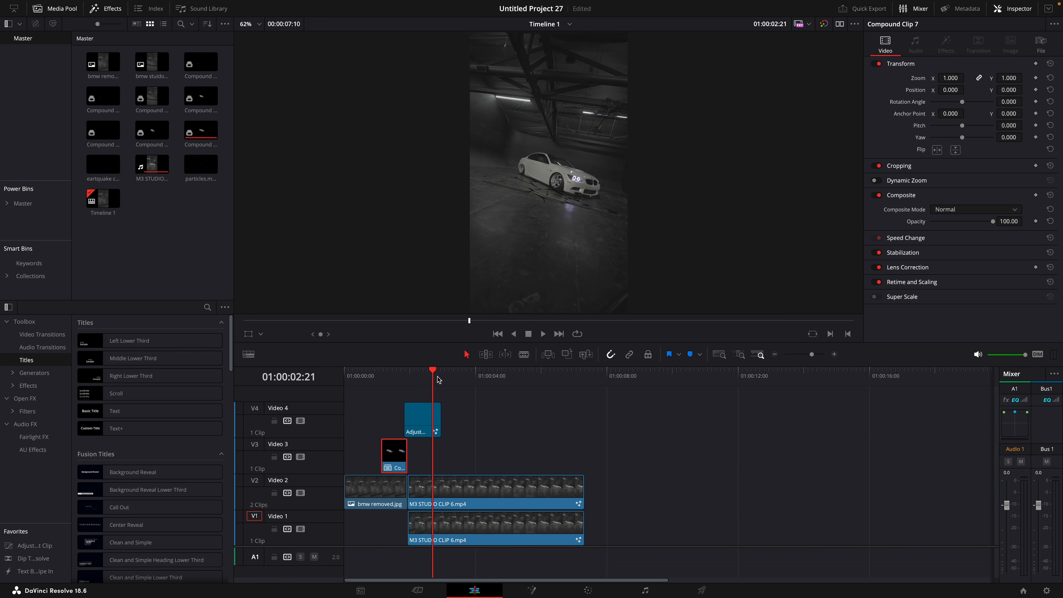
drag(435, 379, 513, 401)
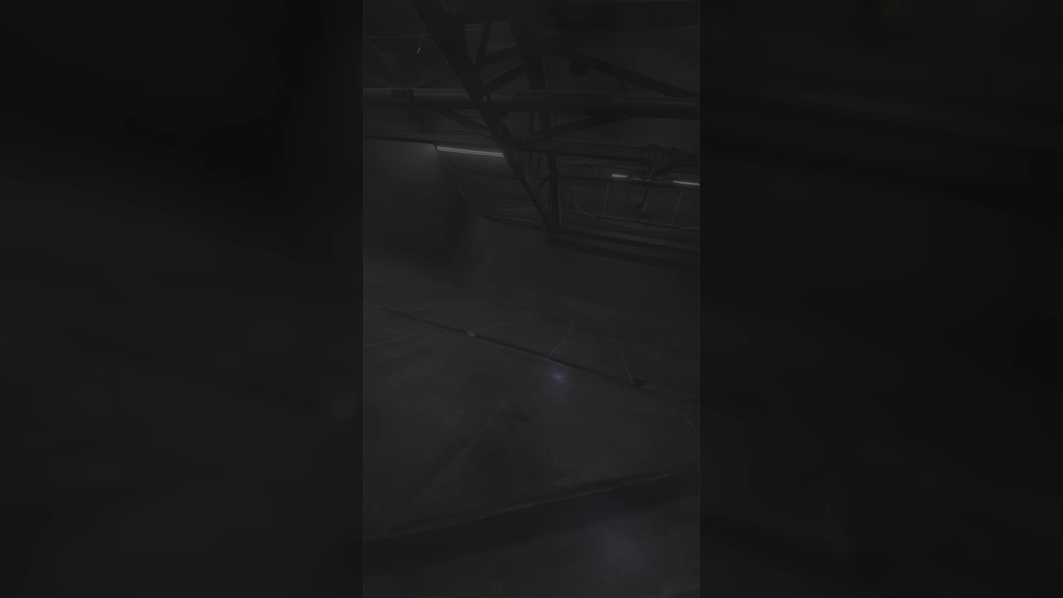